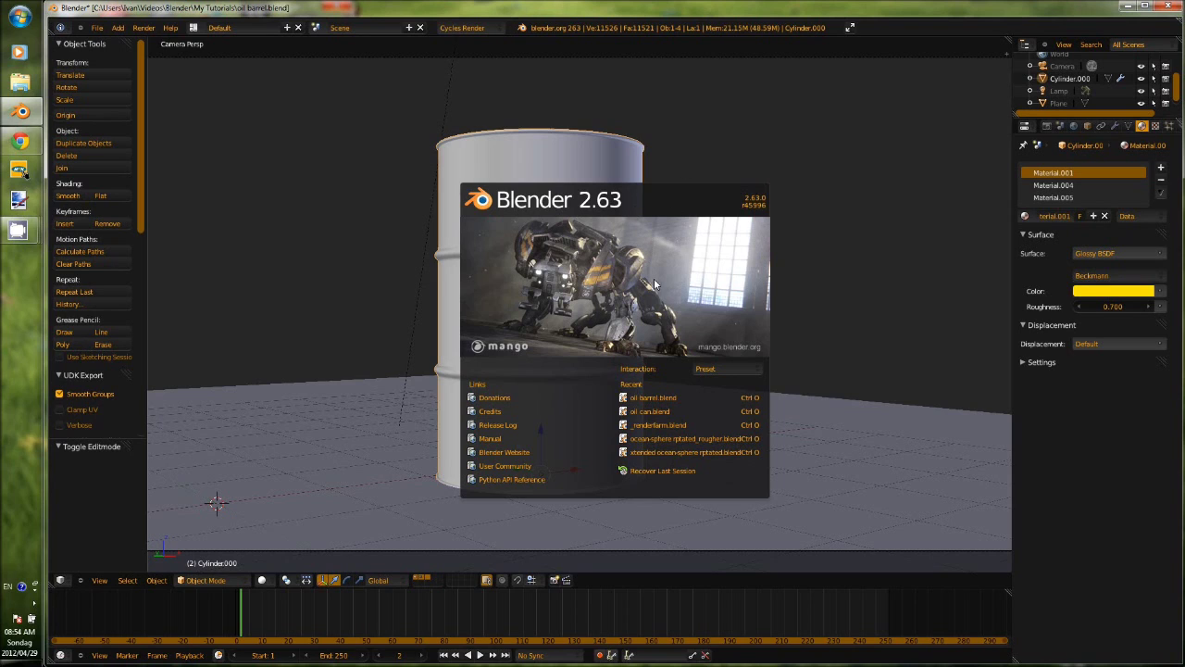
# Dismiss the splash screen, render the oil barrel from the camera, and return to the 3D view
pyautogui.click(585, 292)
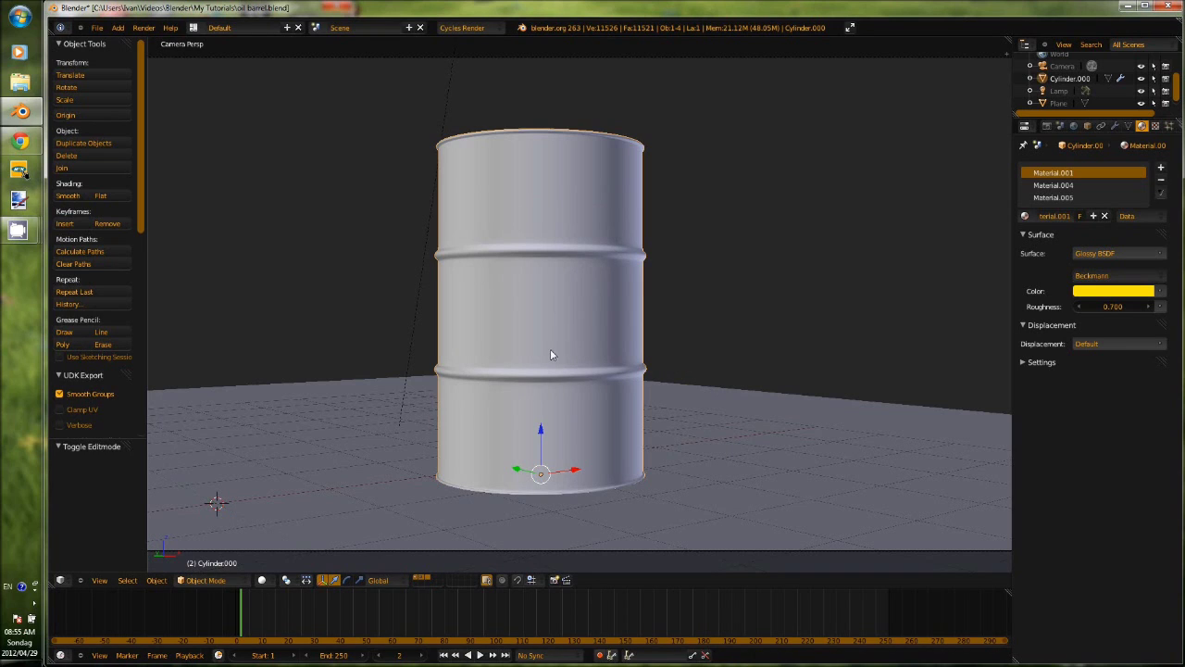
pyautogui.press('F12')
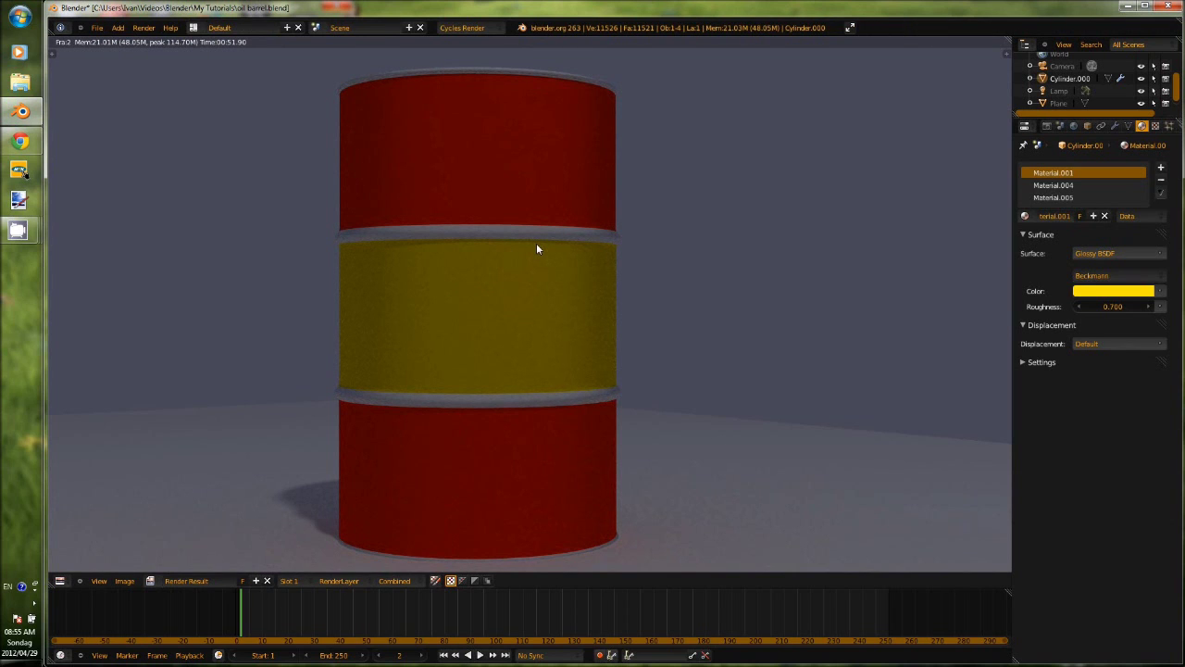
pyautogui.press('Escape')
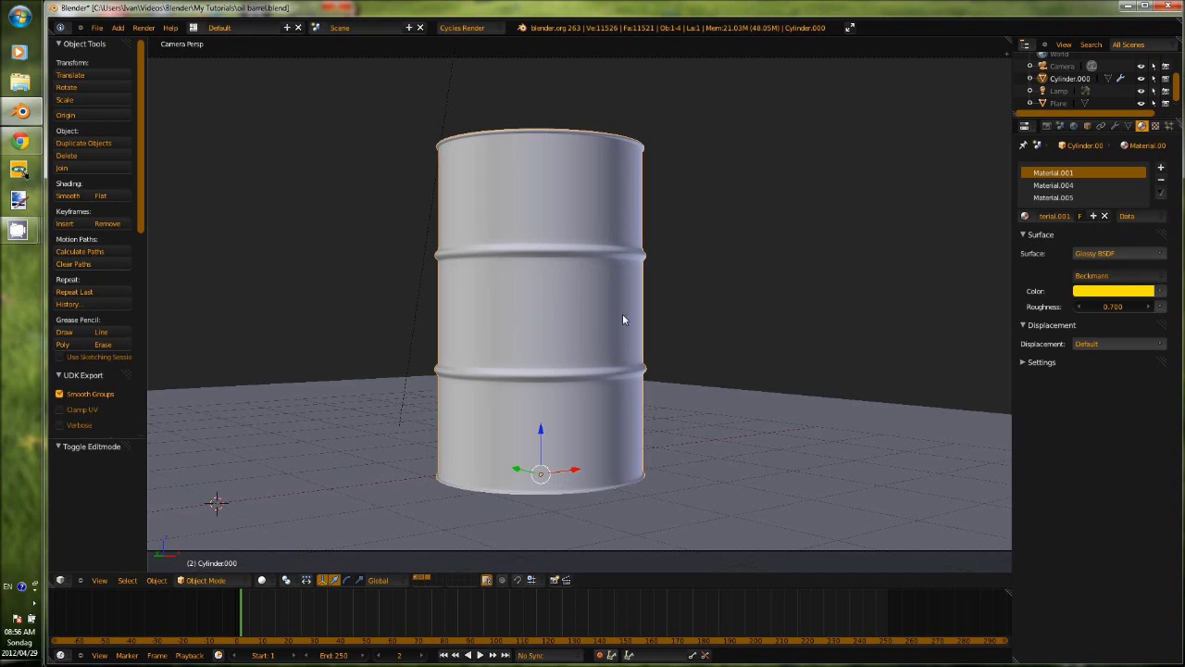
# Preview the barrel in Material viewport shading in both Object Mode and Edit Mode, ending in Object Mode with Solid shading
pyautogui.click(264, 580)
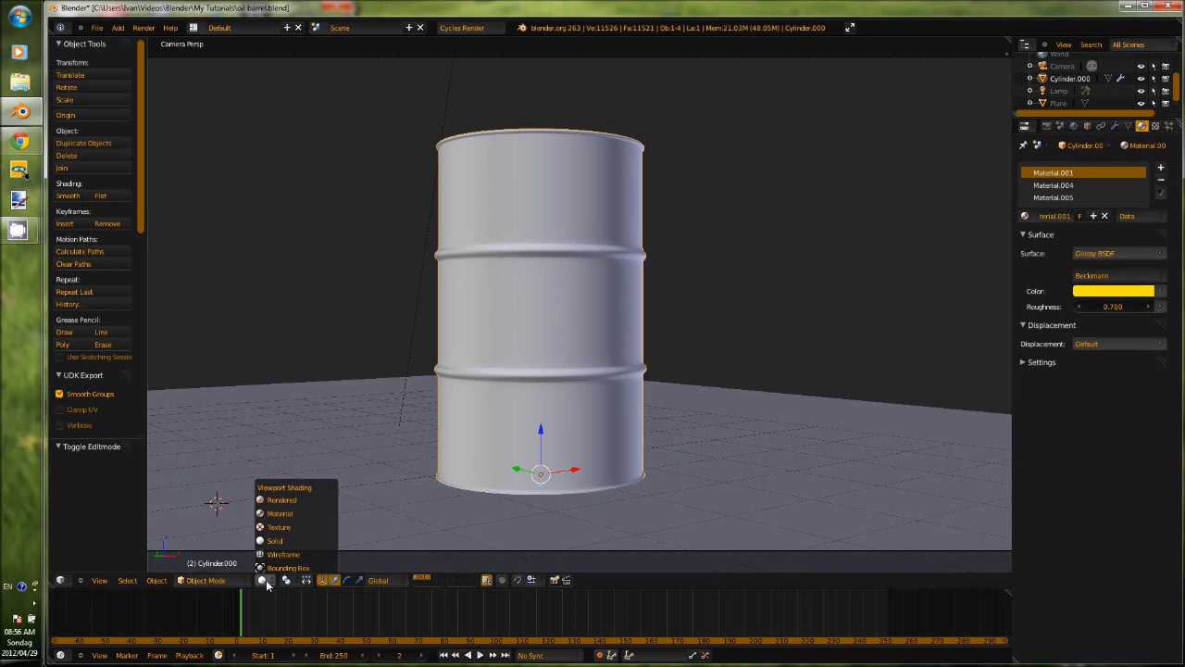
pyautogui.click(288, 514)
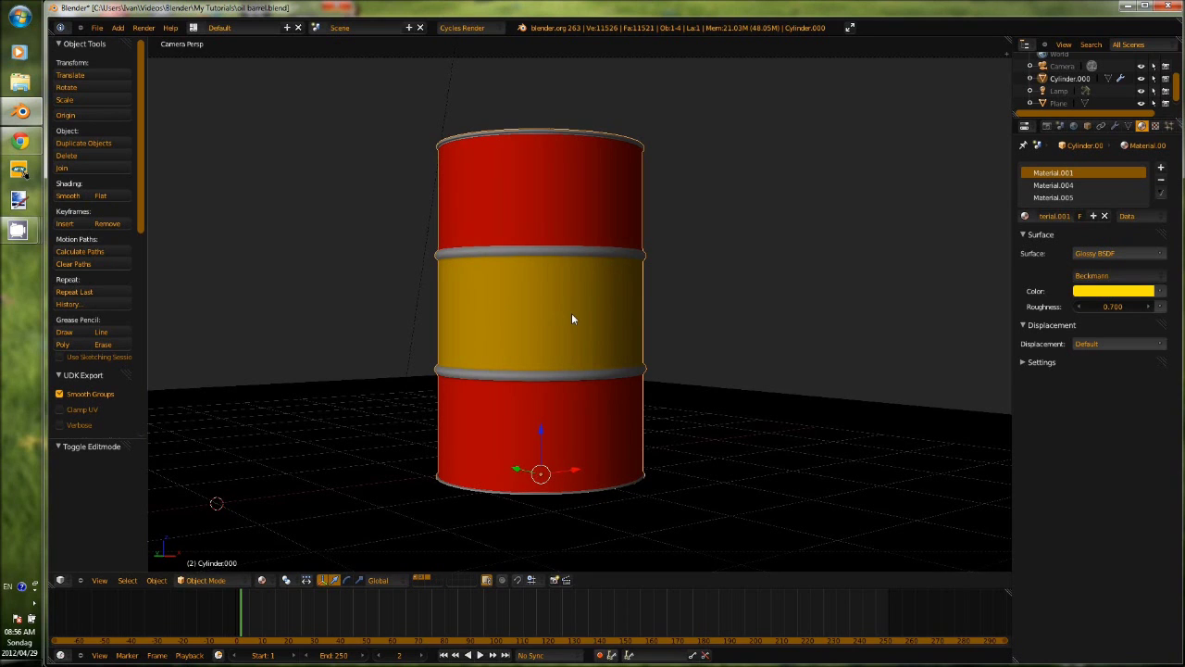
pyautogui.press('Tab')
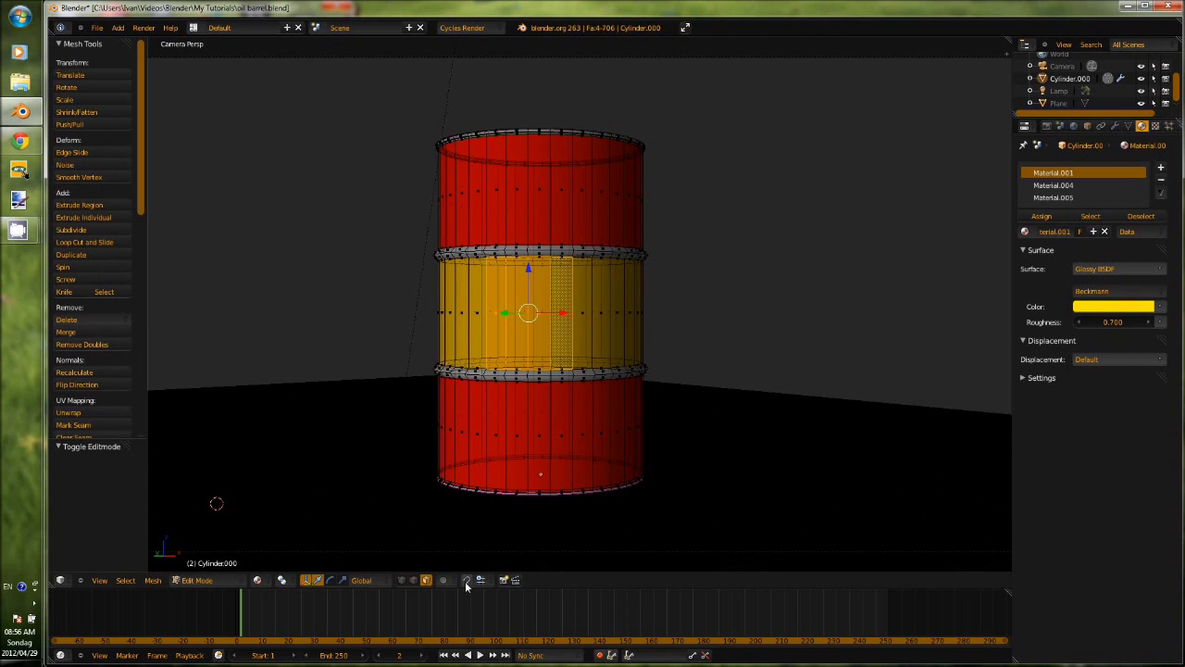
pyautogui.press('z')
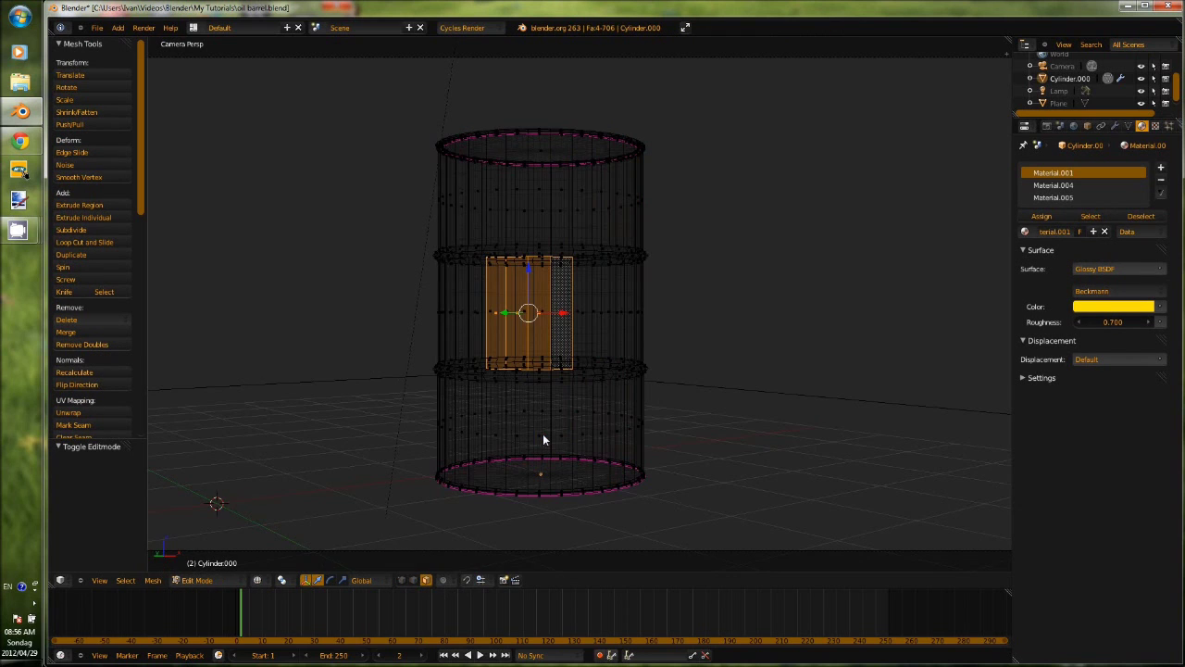
pyautogui.press('z')
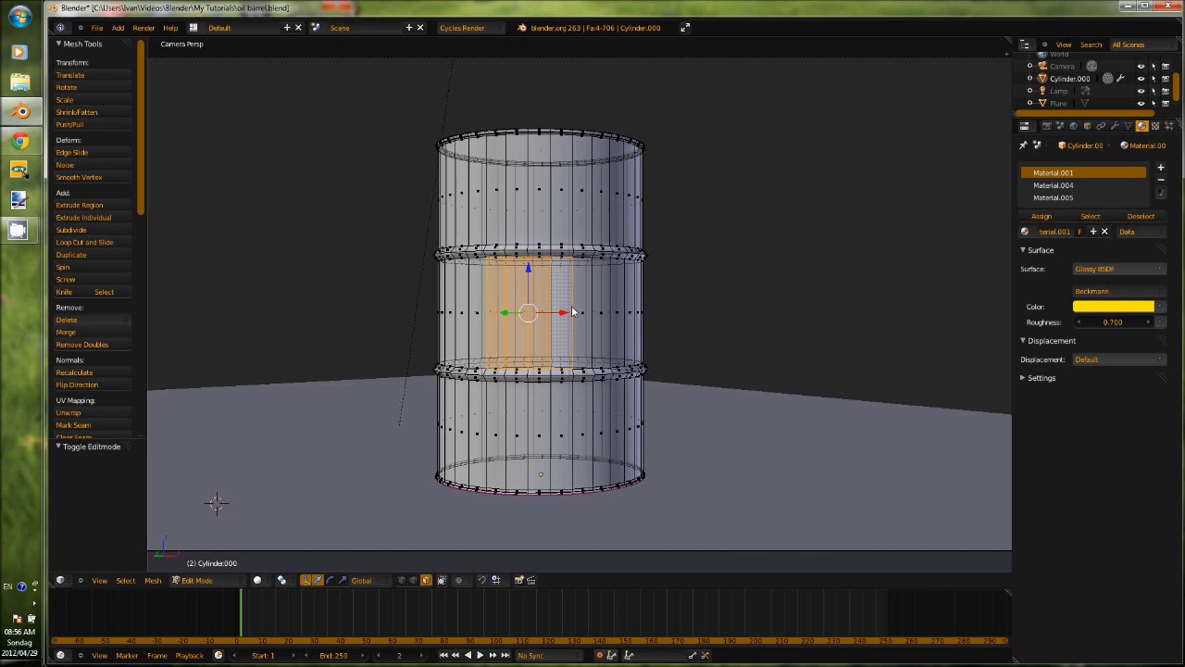
pyautogui.click(262, 580)
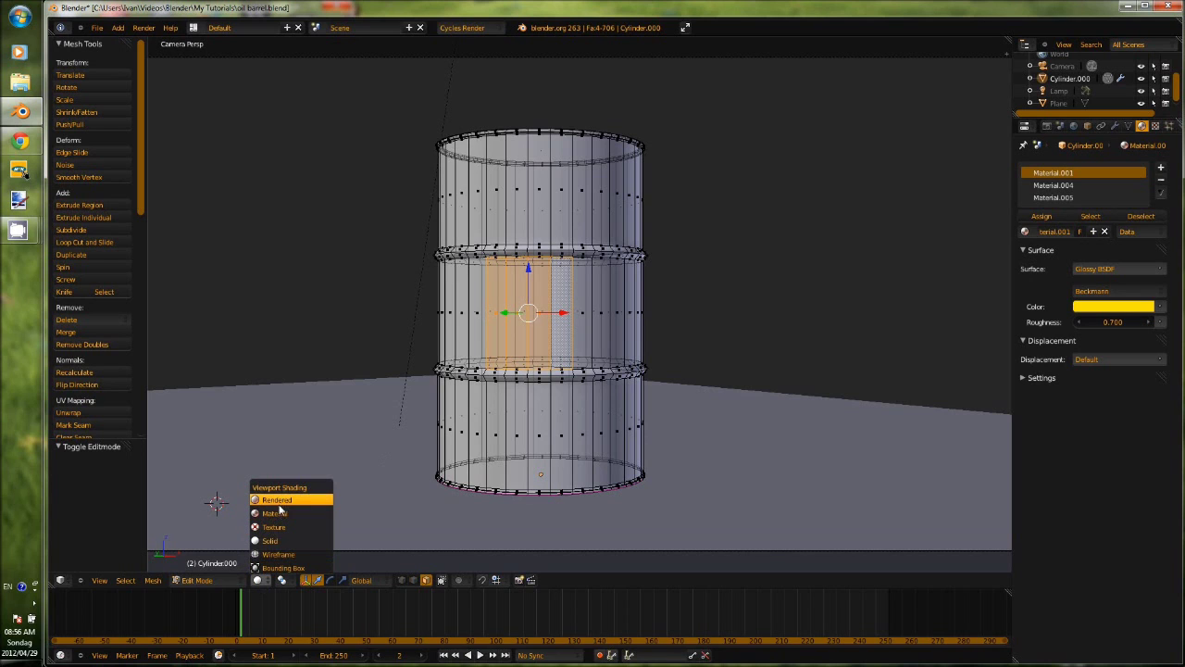
pyautogui.click(278, 514)
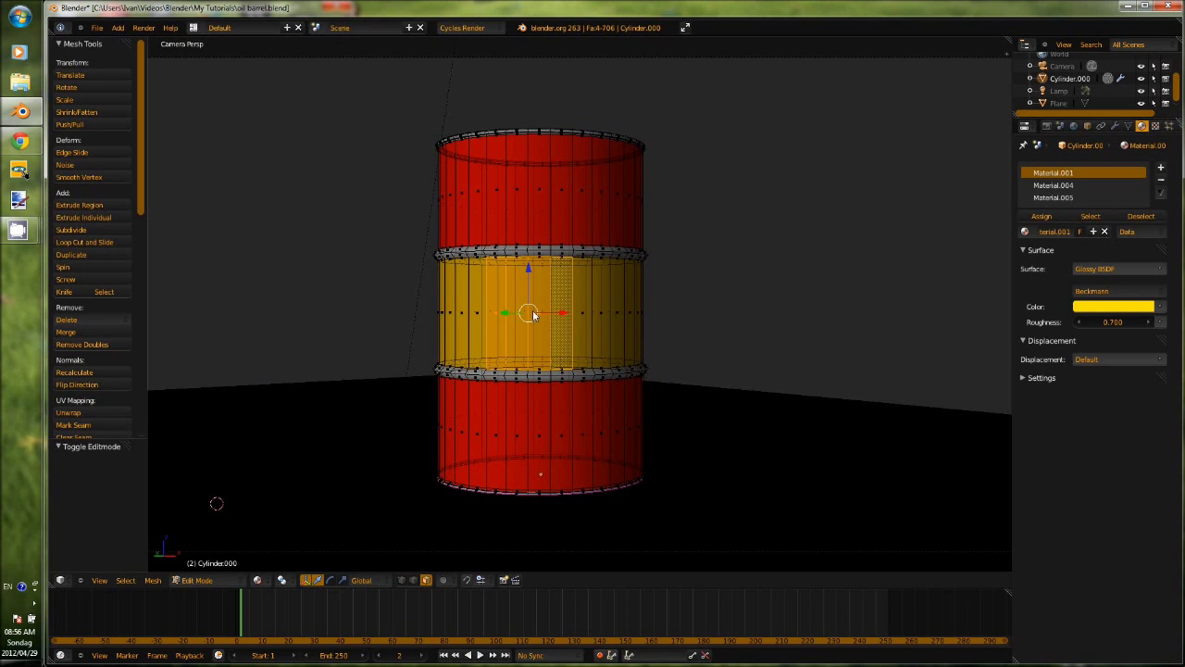
pyautogui.press('Tab')
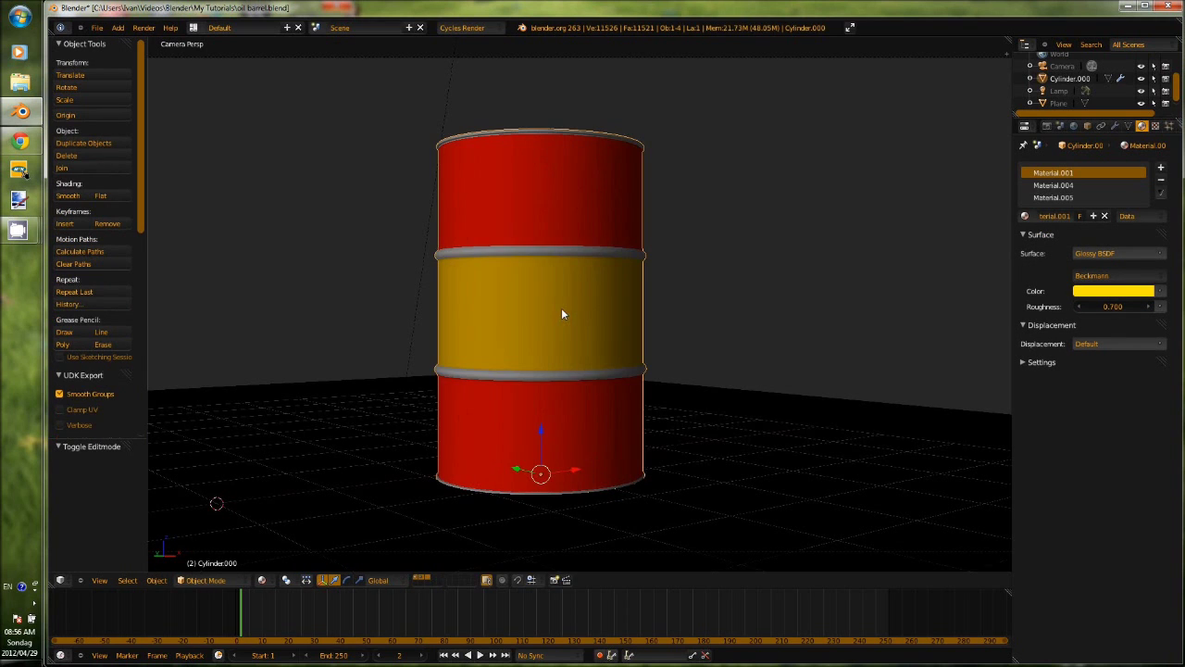
pyautogui.press('z')
pyautogui.press('z')
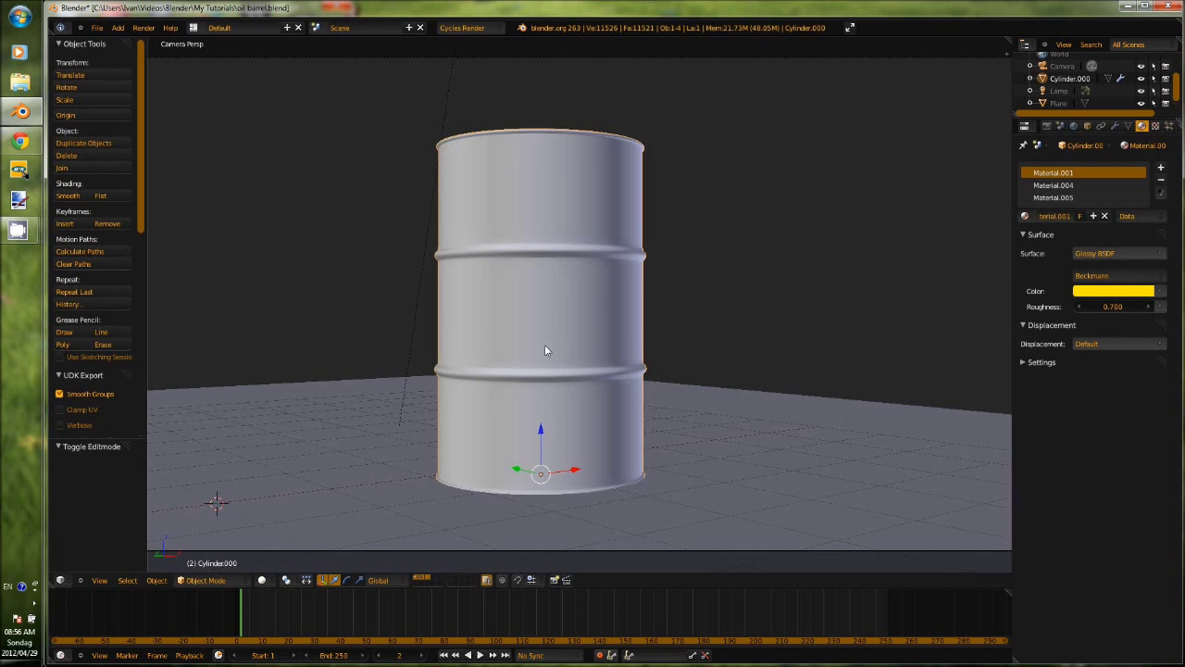
# In Edit Mode, limit selection to visible geometry and select four adjacent front faces of the barrel's middle band
pyautogui.press('Tab')
pyautogui.click(441, 581)
pyautogui.rightClick(567, 310)
pyautogui.keyDown('shift'); pyautogui.rightClick(533, 322); pyautogui.keyUp('shift')
pyautogui.keyDown('shift'); pyautogui.rightClick(521, 327); pyautogui.keyUp('shift')
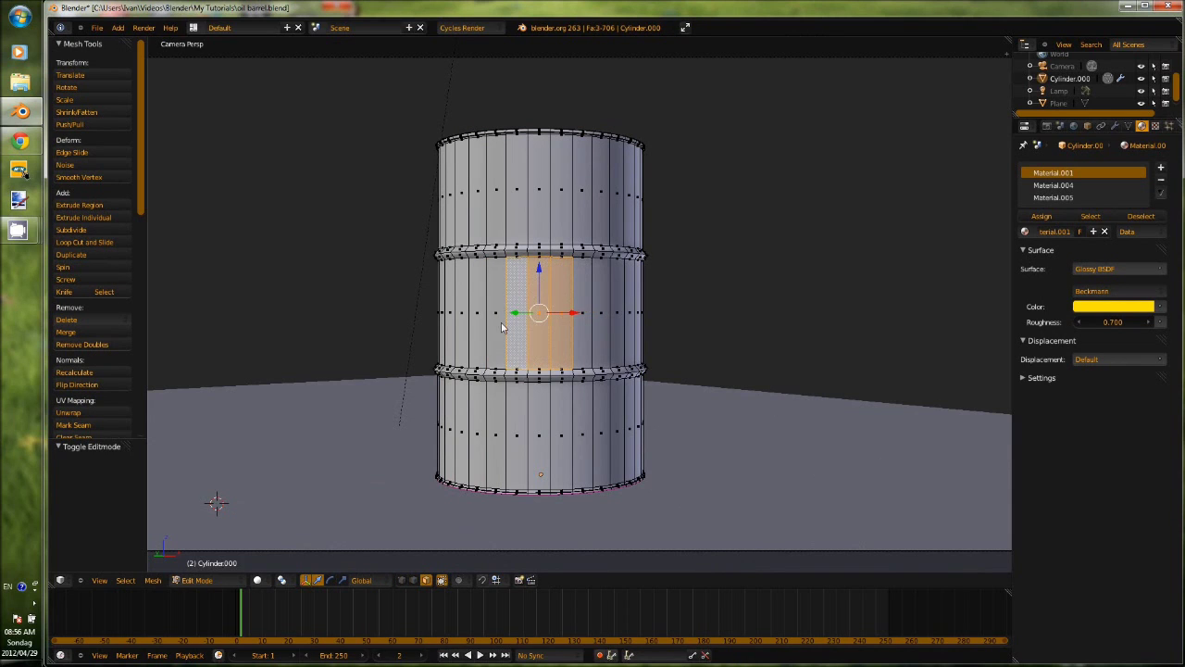
pyautogui.keyDown('shift'); pyautogui.rightClick(501, 328); pyautogui.keyUp('shift')
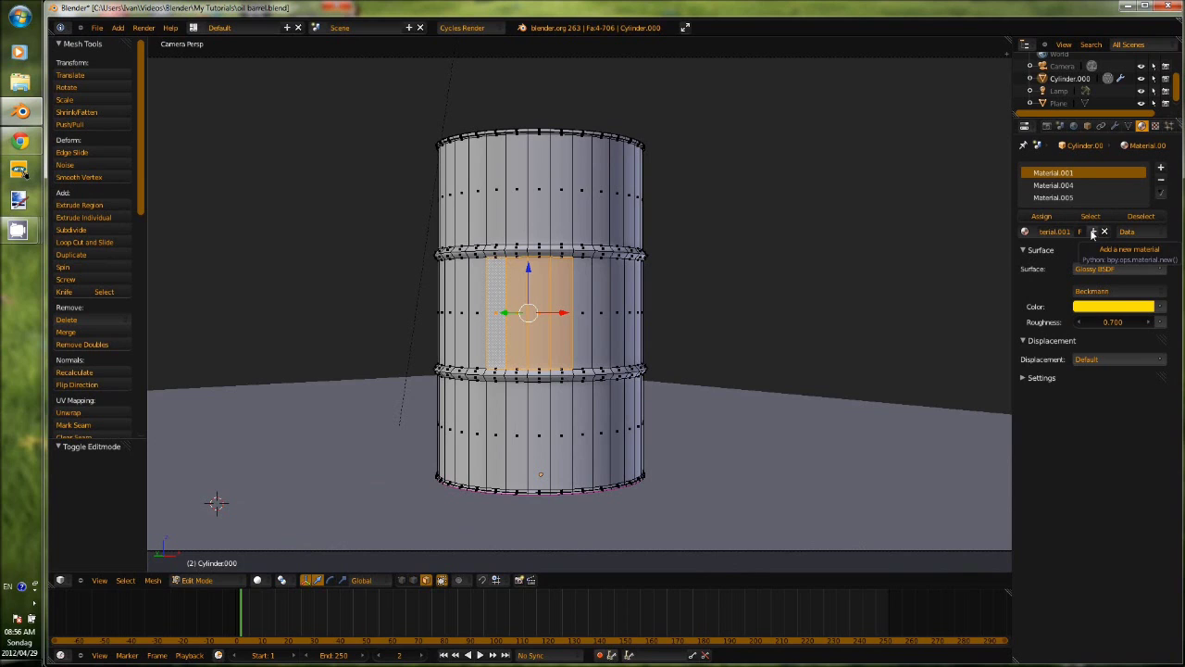
# Copy Material.001, add a material slot with a new material, and paste the copied settings into it
pyautogui.click(1162, 191)
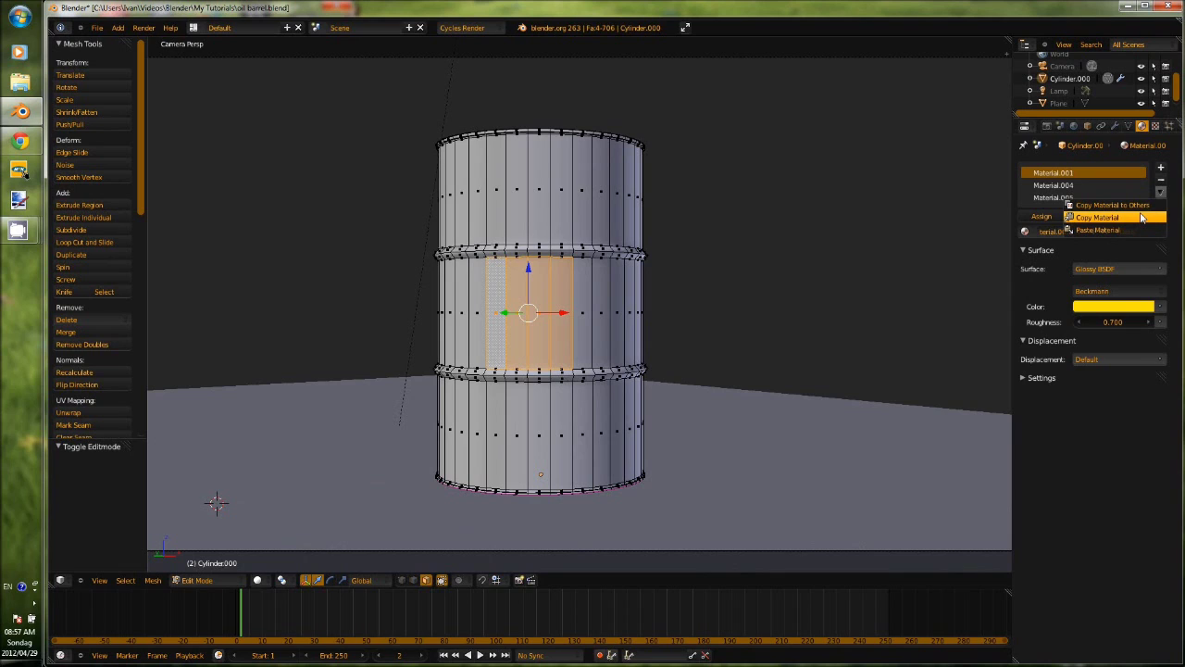
pyautogui.click(1142, 217)
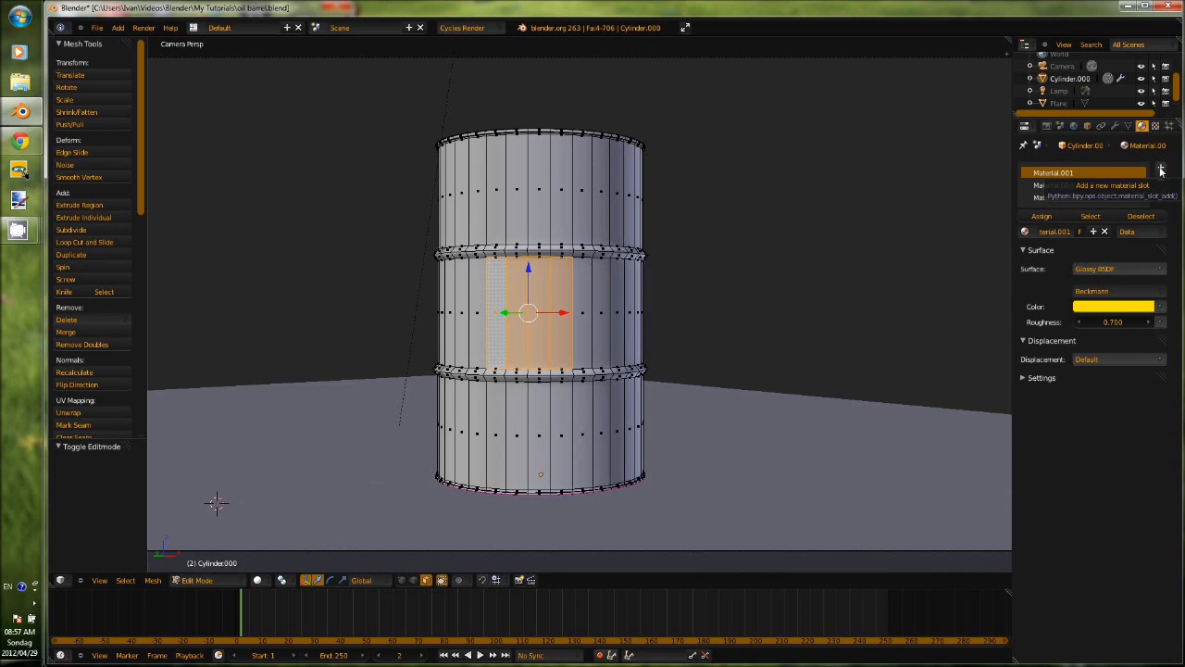
pyautogui.click(1161, 192)
pyautogui.click(1135, 217)
pyautogui.click(1161, 167)
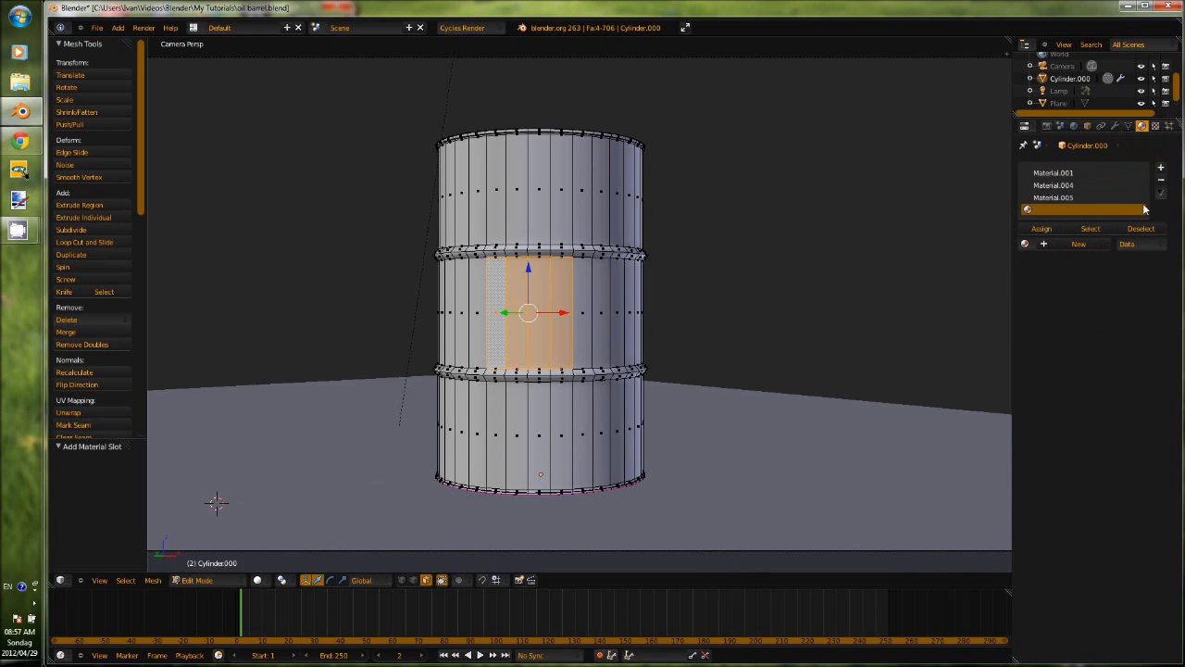
pyautogui.click(1162, 192)
pyautogui.click(1123, 228)
pyautogui.click(1076, 244)
pyautogui.click(1161, 192)
pyautogui.click(1124, 231)
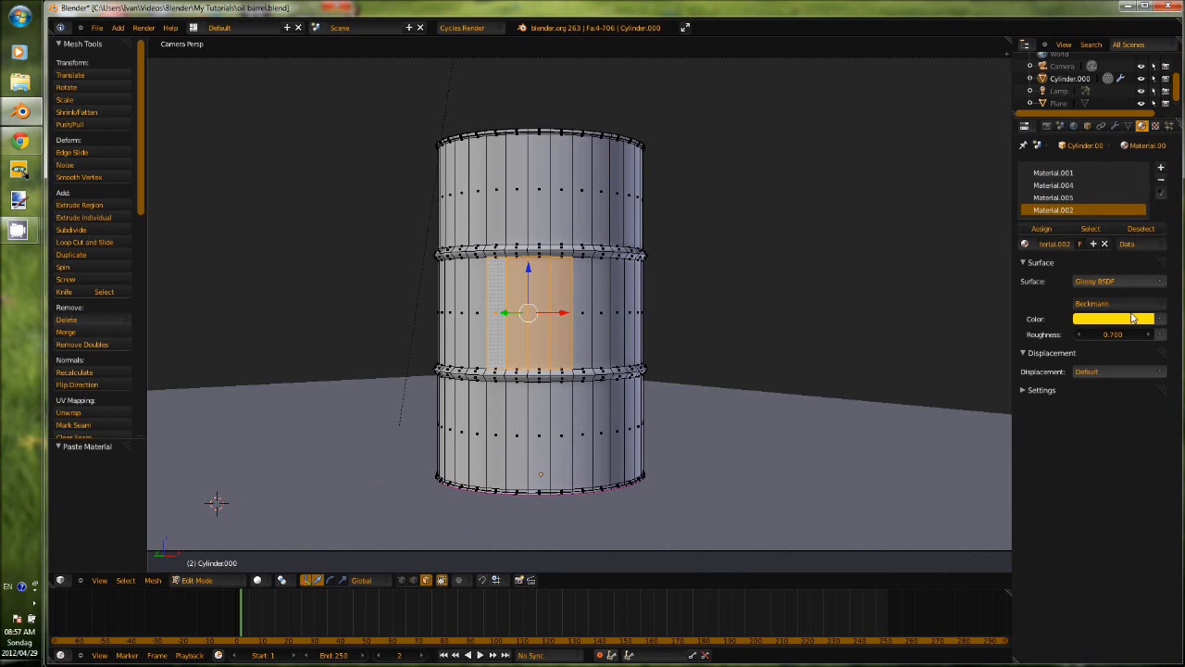
# Compare Material.001 with Material.002 and assign Material.002 to the four selected faces
pyautogui.click(1065, 173)
pyautogui.click(1065, 211)
pyautogui.click(1062, 174)
pyautogui.click(1059, 208)
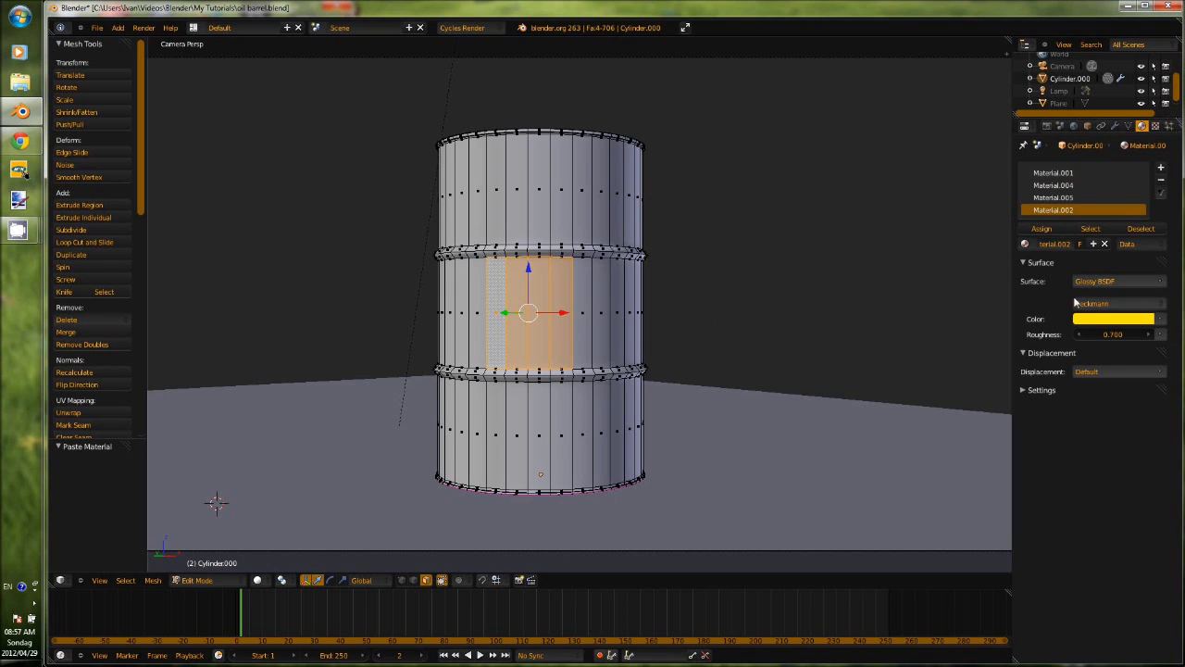
pyautogui.click(1042, 227)
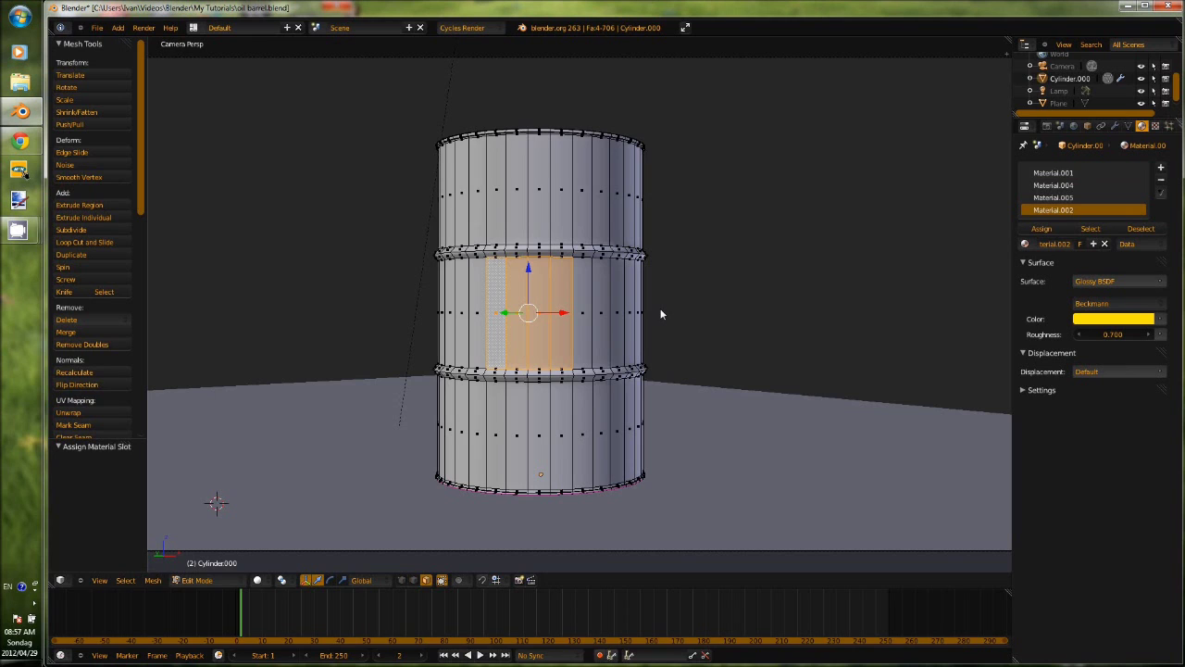
# Switch to the UV Editing layout and unwrap the four selected faces over the Shell logo image
pyautogui.hotkey('ctrl', 'Left')
pyautogui.hotkey('ctrl', 'Left')
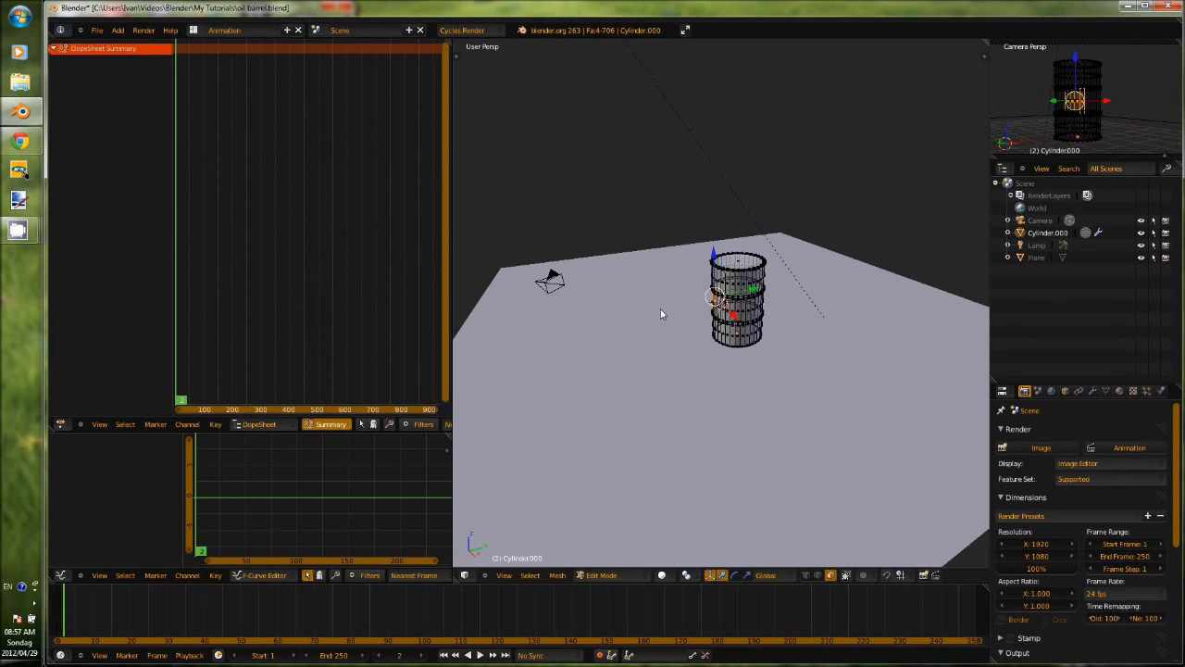
pyautogui.hotkey('ctrl', 'Left')
pyautogui.hotkey('ctrl', 'Left')
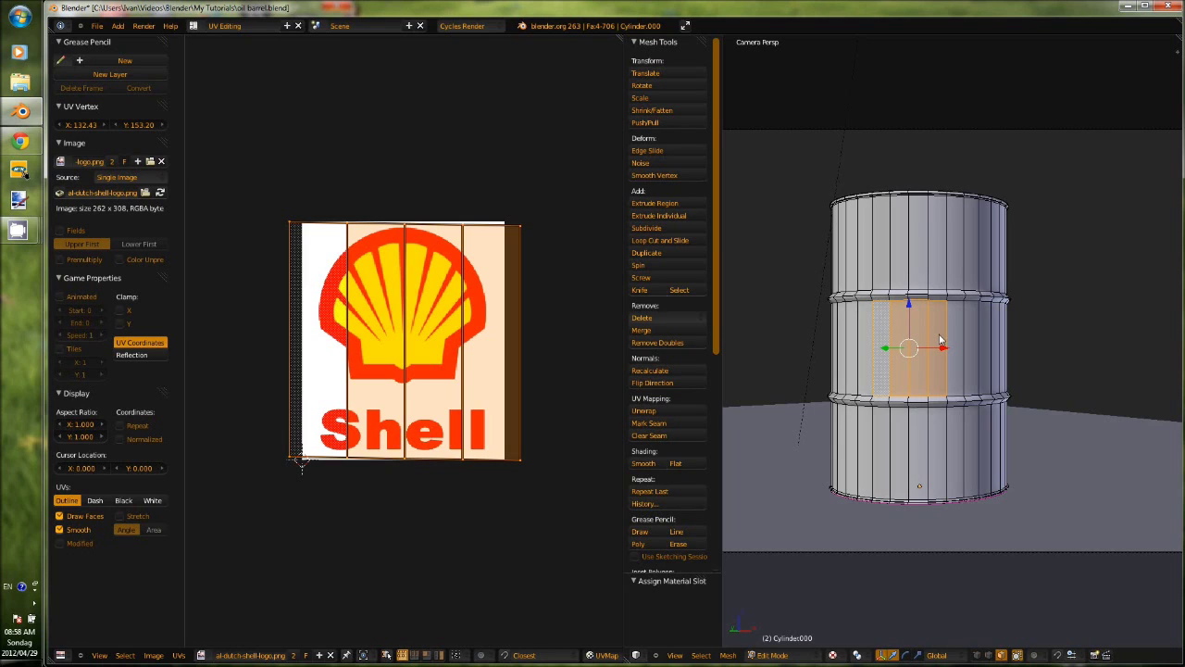
pyautogui.press('u')
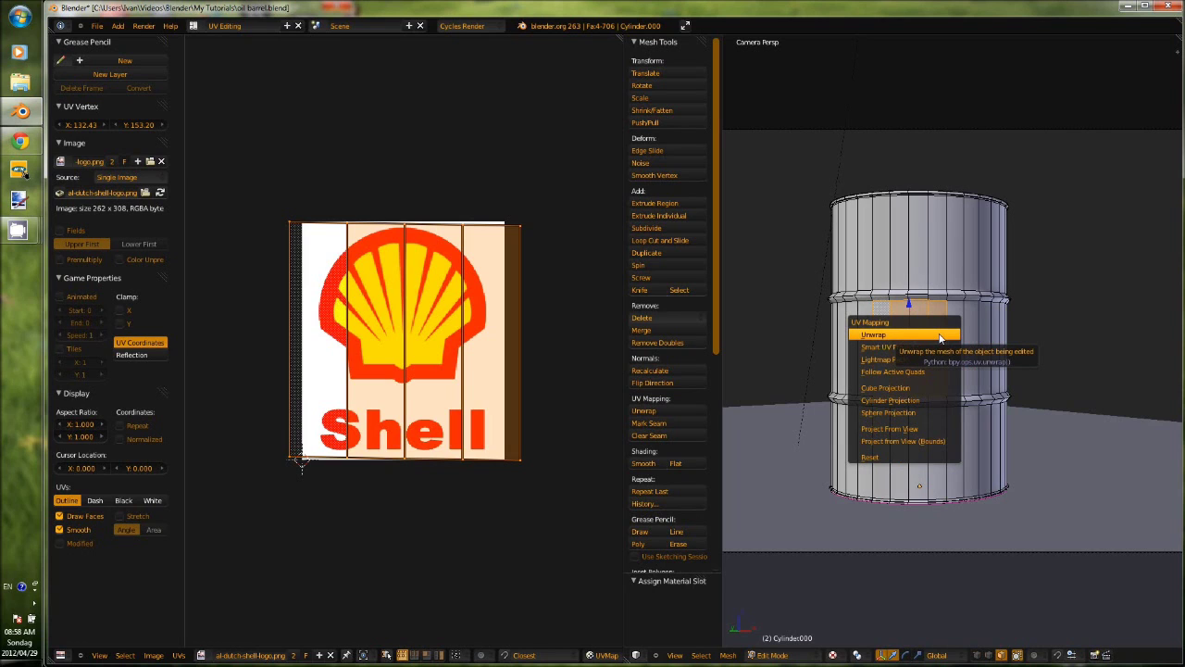
pyautogui.click(873, 335)
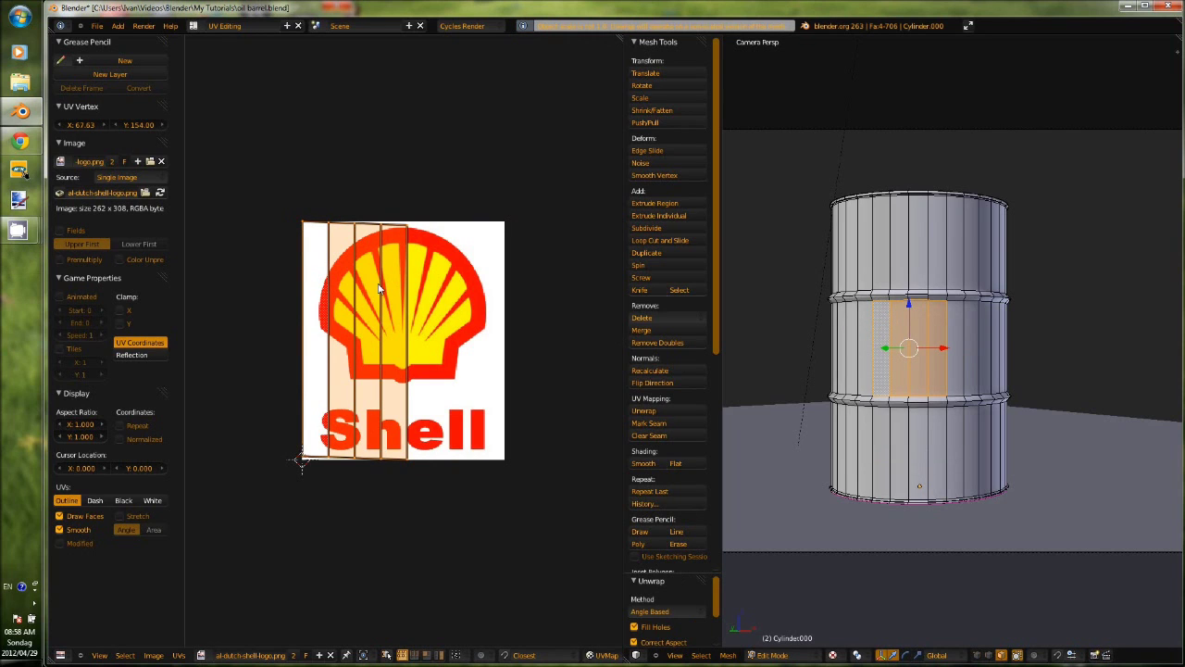
# Scale the unwrapped UVs by about 1.7 along X and move them 63.2 along X over the Shell logo
pyautogui.press('s')
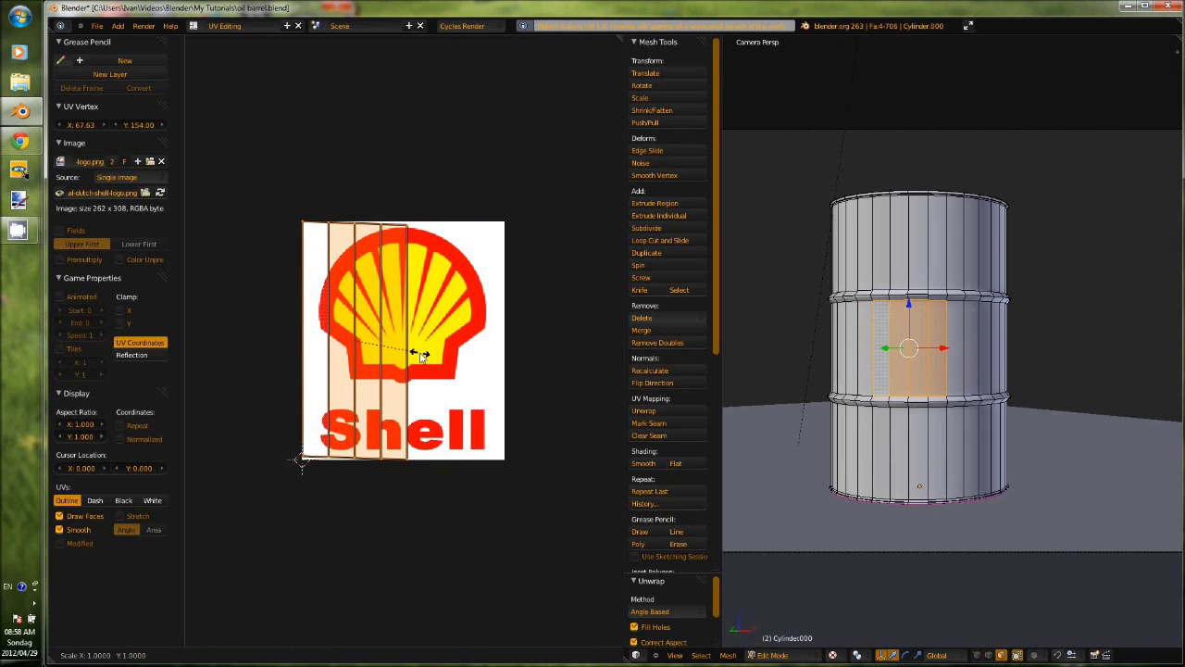
pyautogui.press('x')
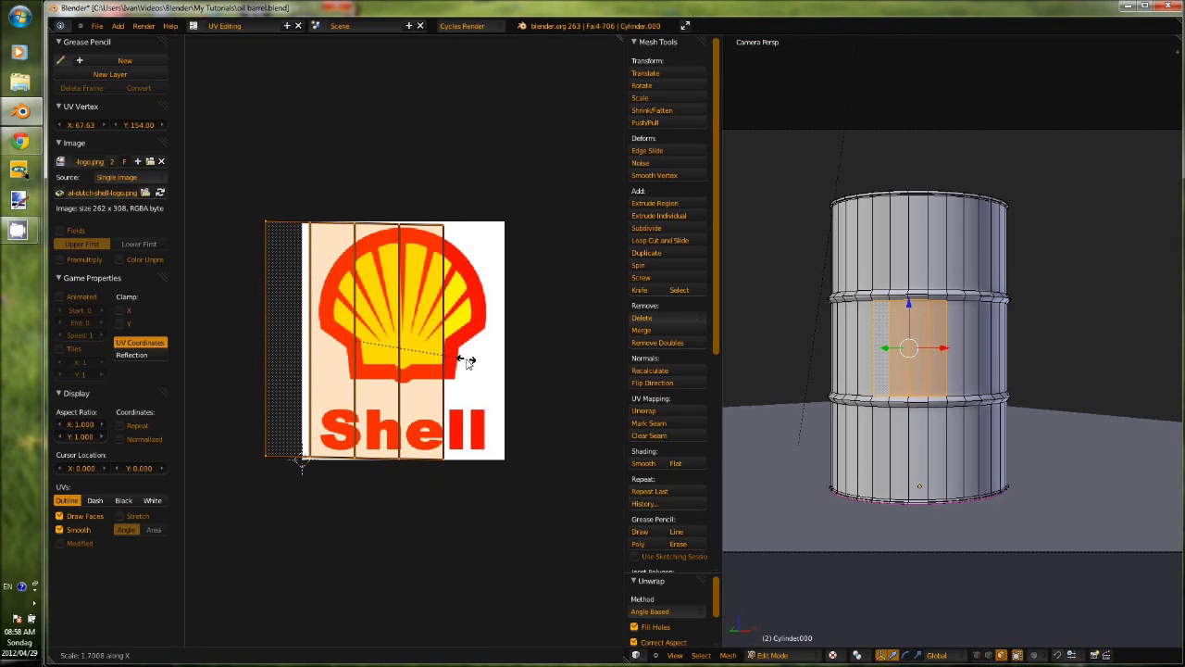
pyautogui.click(468, 362)
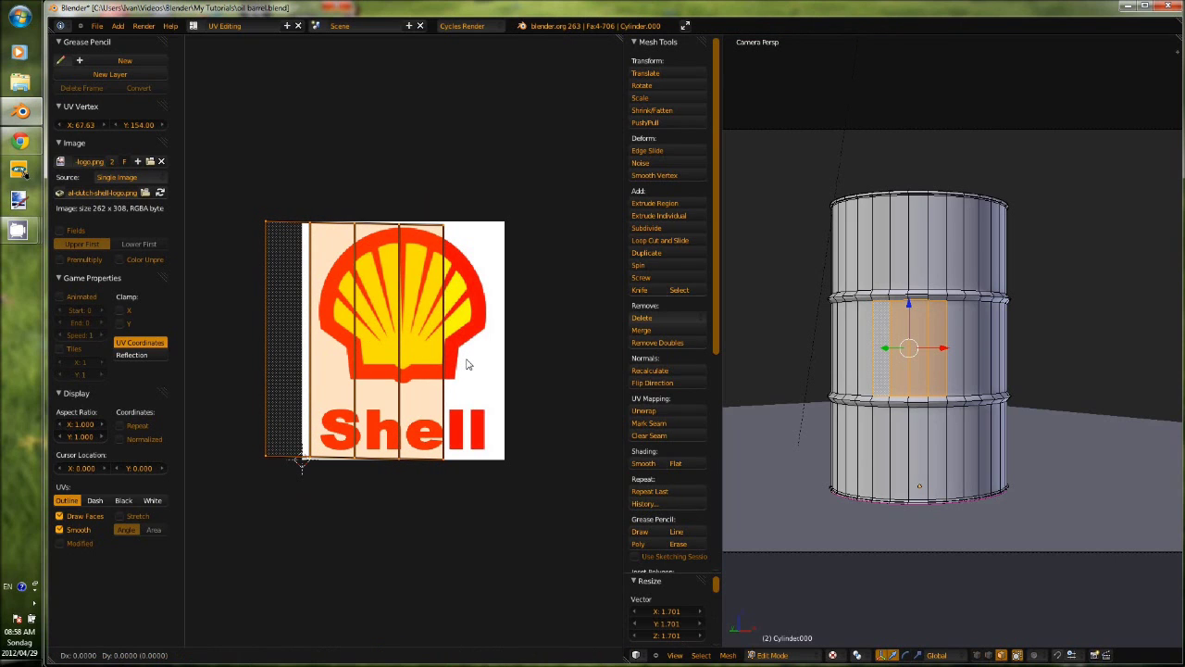
pyautogui.write('x60')
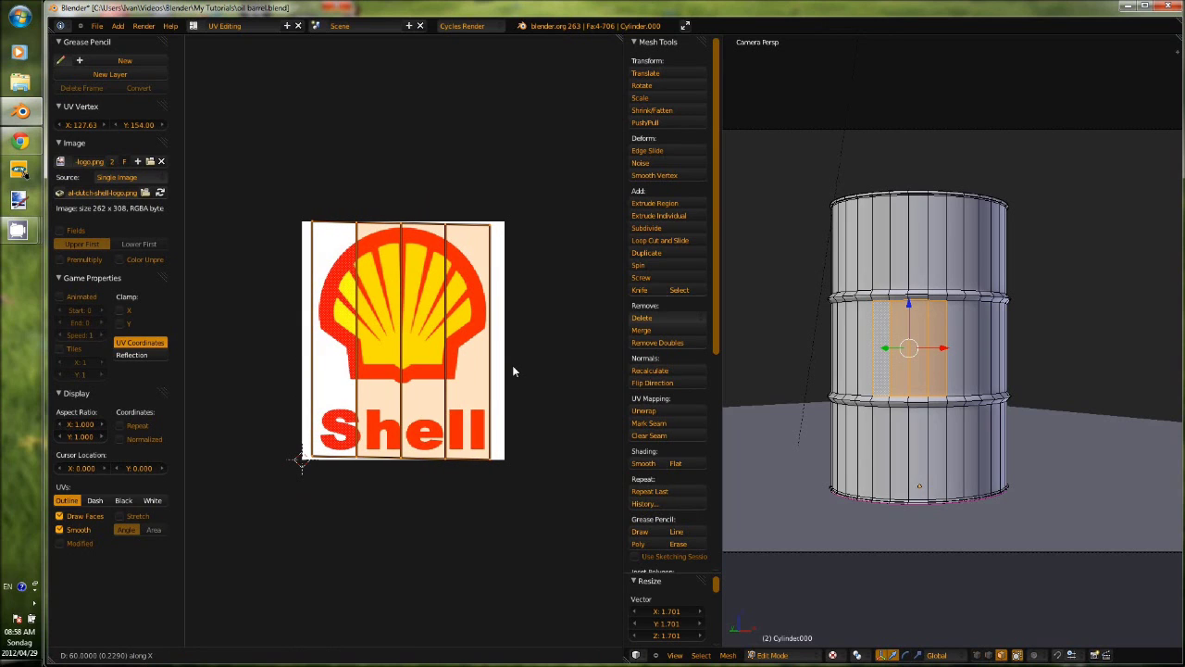
pyautogui.press('BackSpace')
pyautogui.write('3.2')
pyautogui.press('Return')
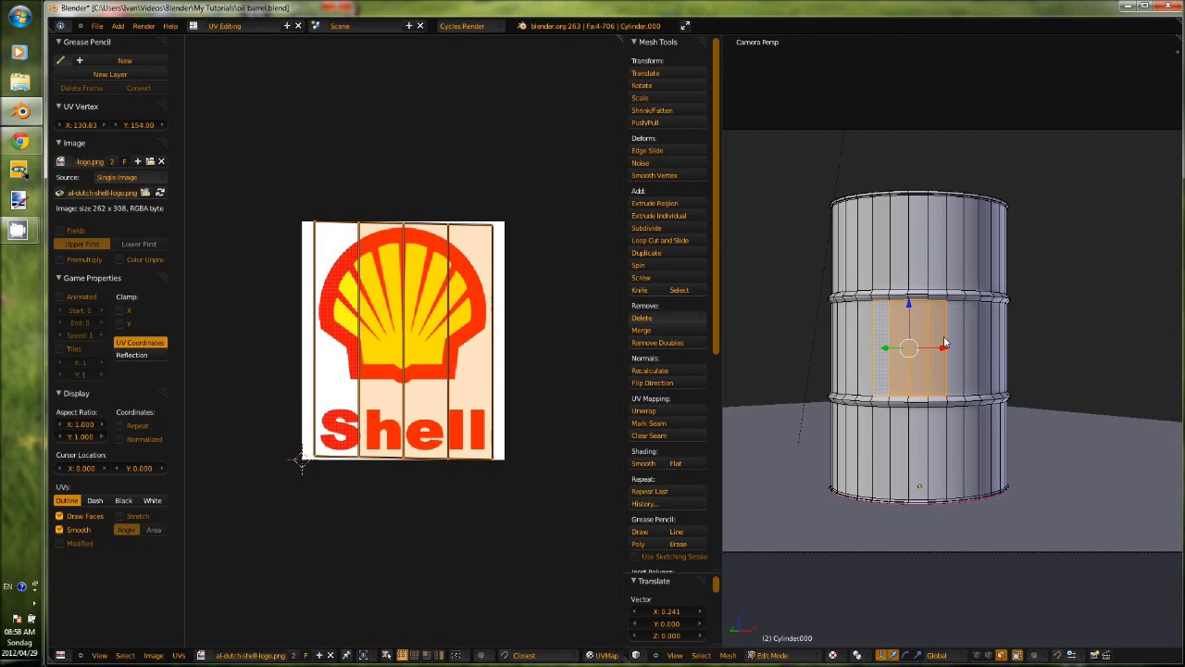
# Switch to the Compositing layout with Material.002's nodes and return the barrel to Object Mode for a rendered preview
pyautogui.hotkey('ctrl', 'Right')
pyautogui.hotkey('ctrl', 'Right')
pyautogui.hotkey('ctrl', 'Right')
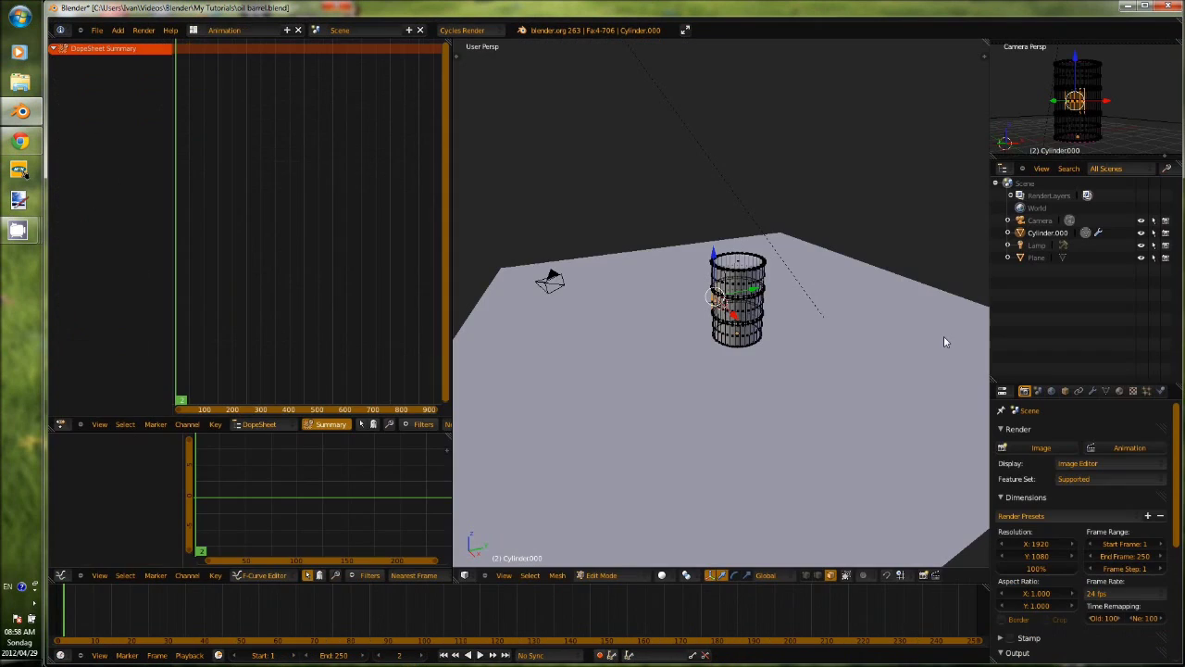
pyautogui.hotkey('ctrl', 'Right')
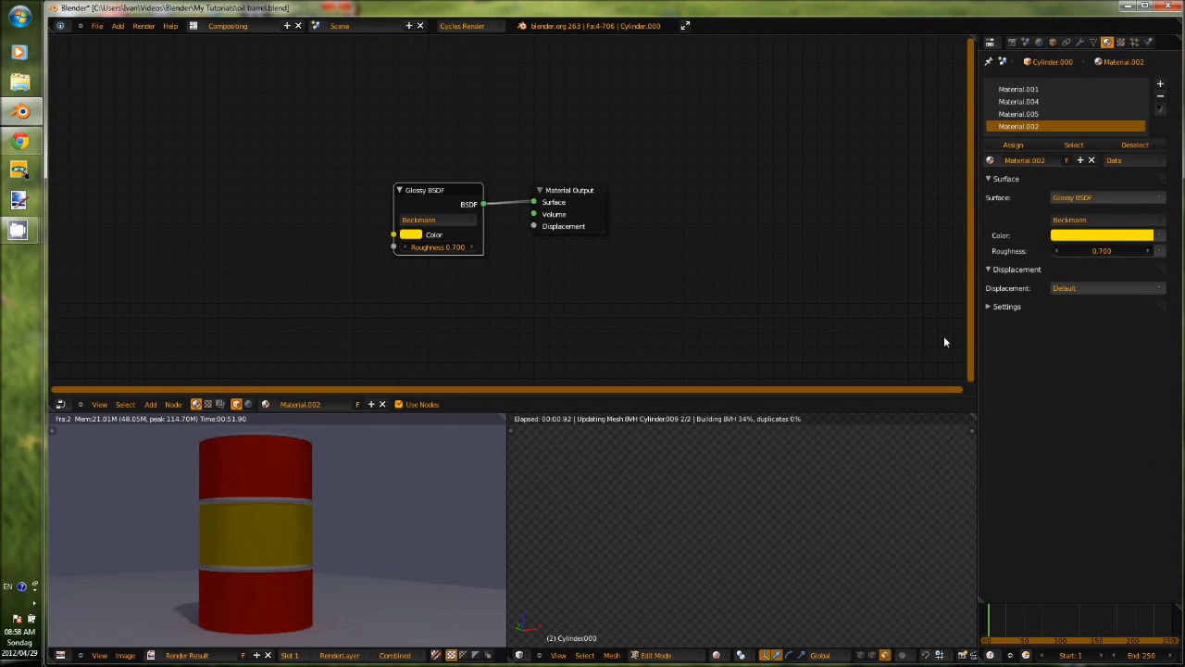
pyautogui.press('Tab')
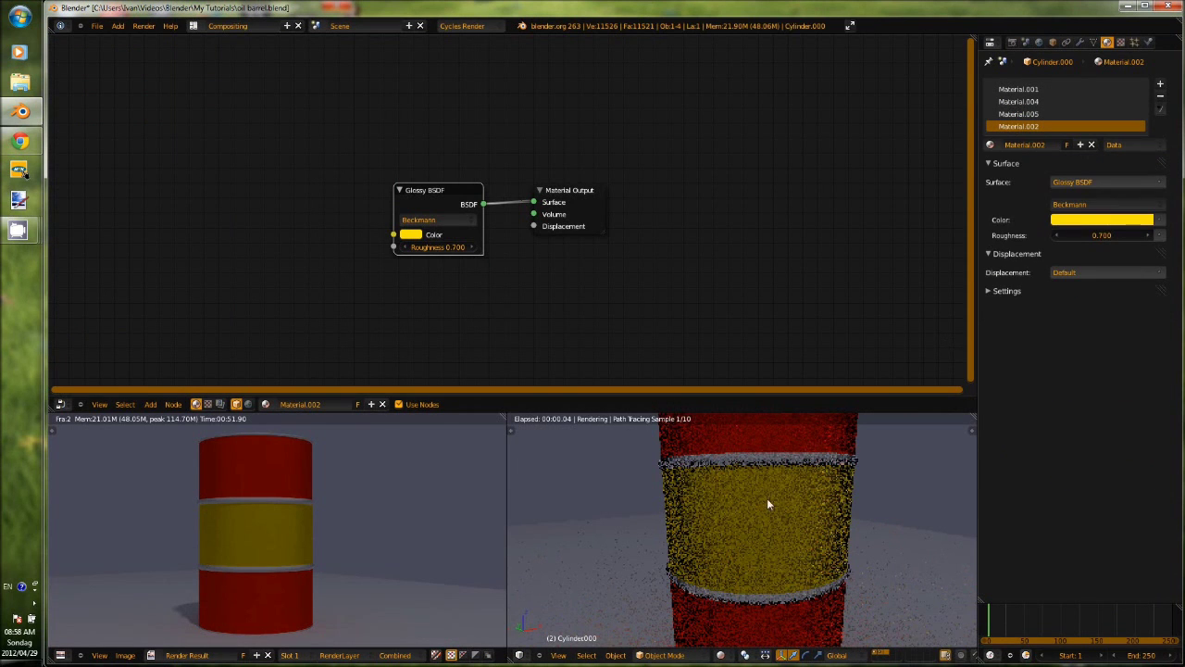
pyautogui.scroll(-2, 769, 529)
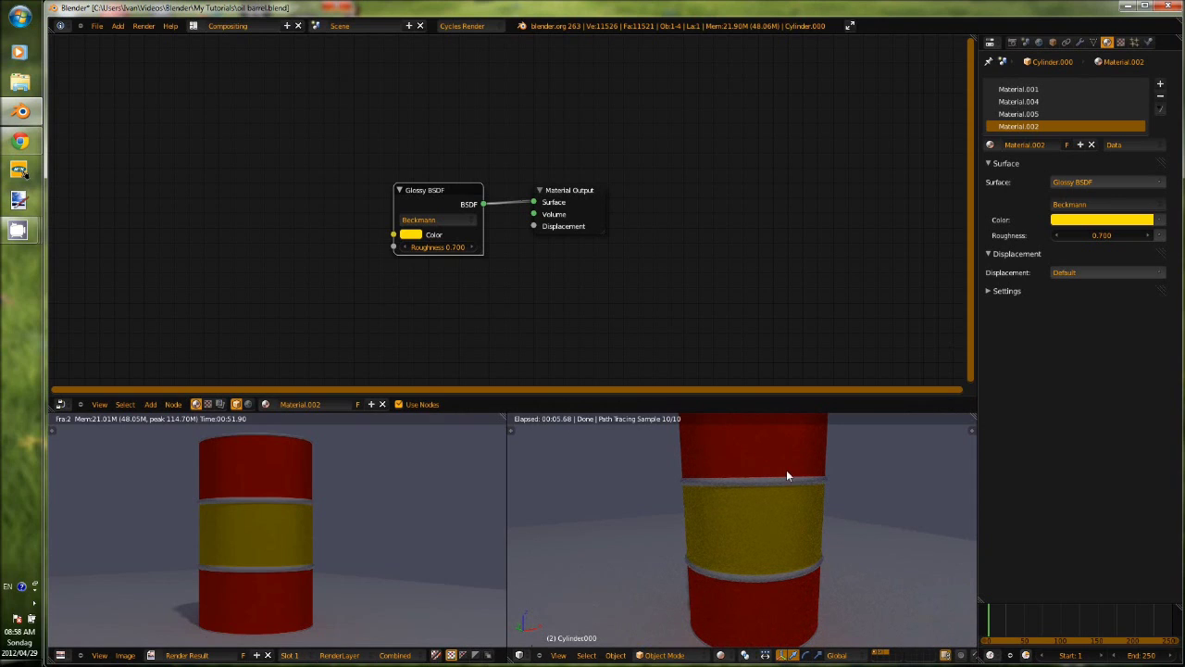
# Check the Shell logo and barrel in the UV Editing layout and return to the Compositing layout
pyautogui.click(192, 25)
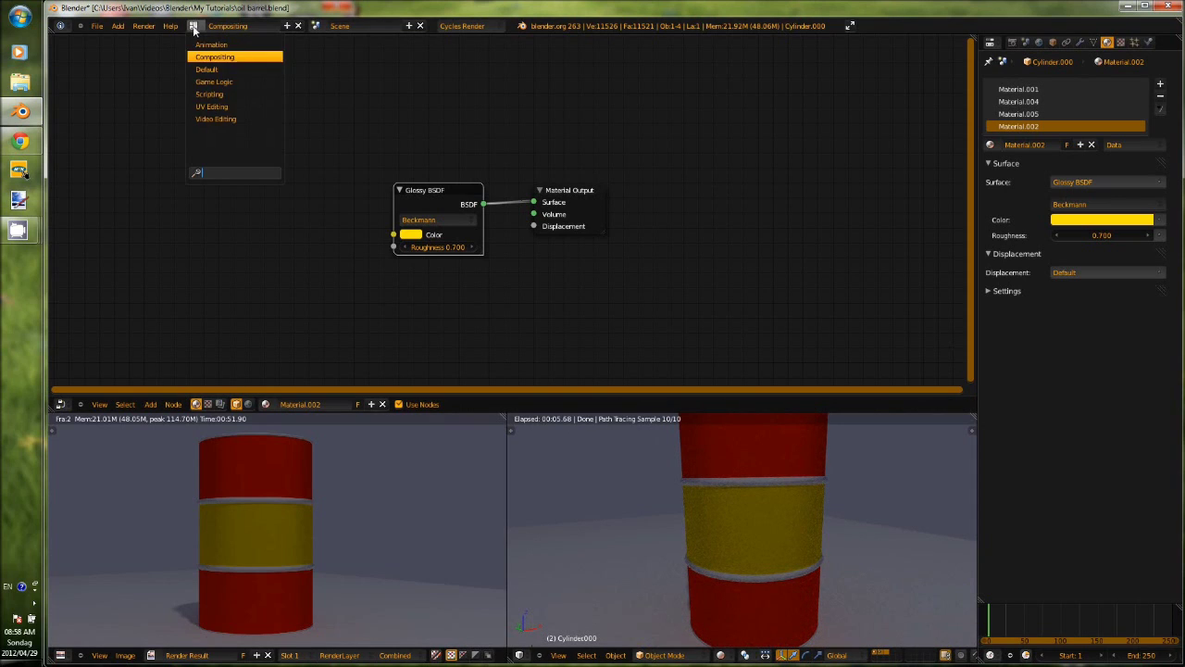
pyautogui.click(215, 106)
pyautogui.click(202, 27)
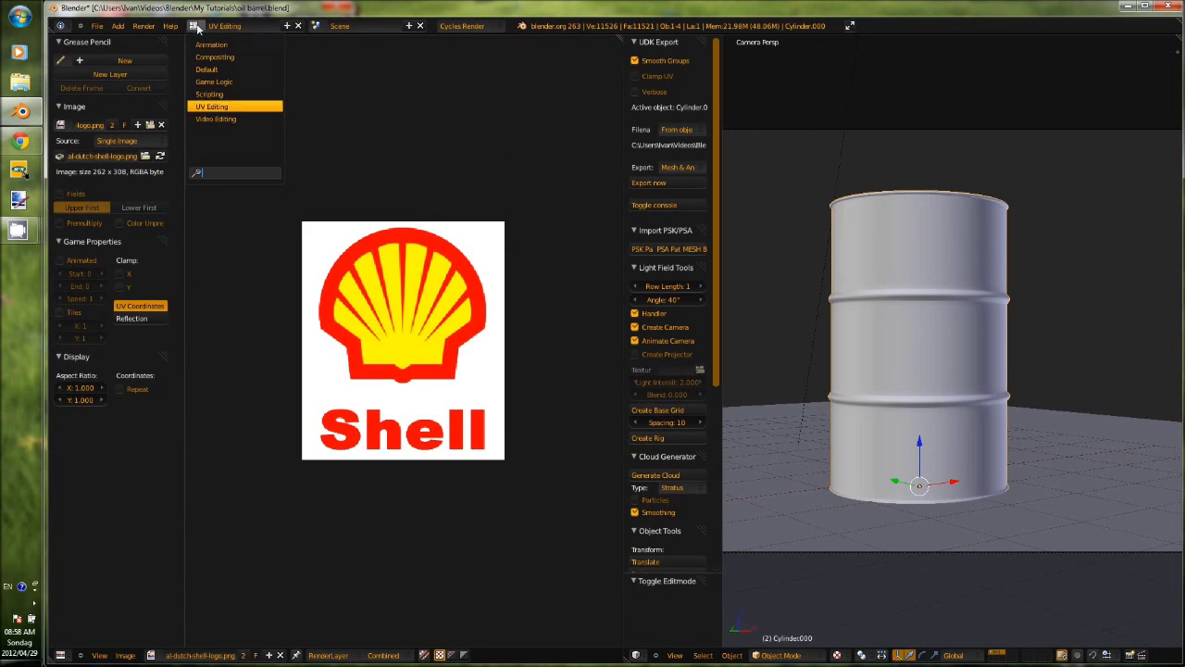
pyautogui.click(216, 58)
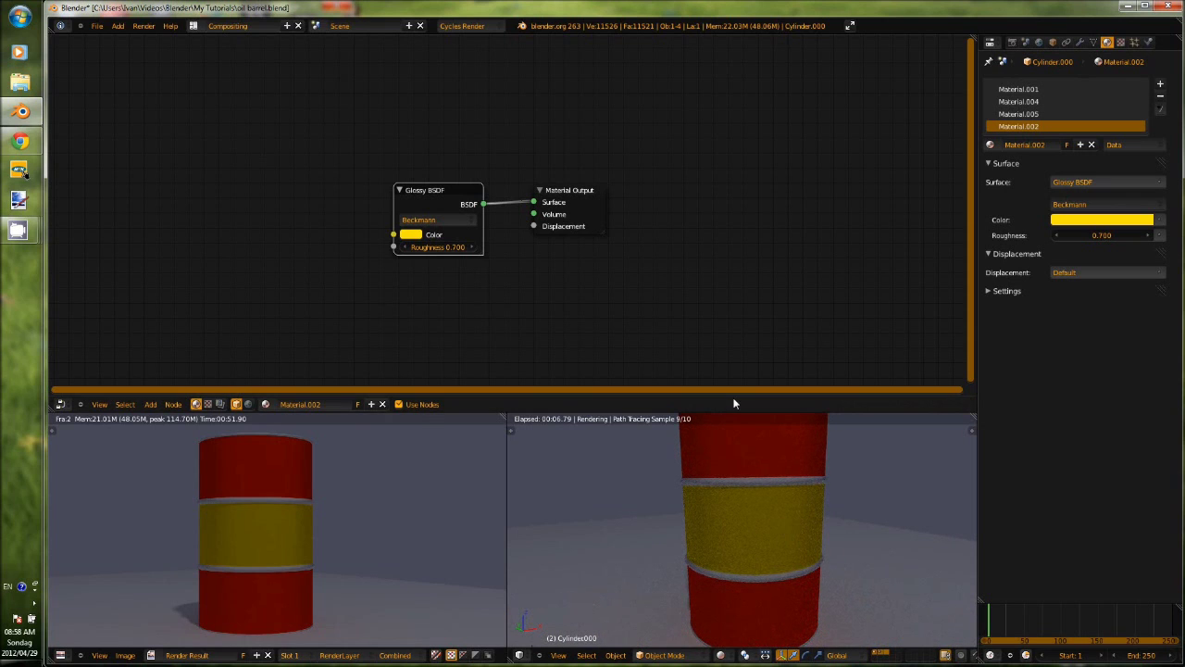
# Shift the Glossy BSDF and Material Output nodes to the right, keeping them connected, to make room for more nodes
pyautogui.press('g')
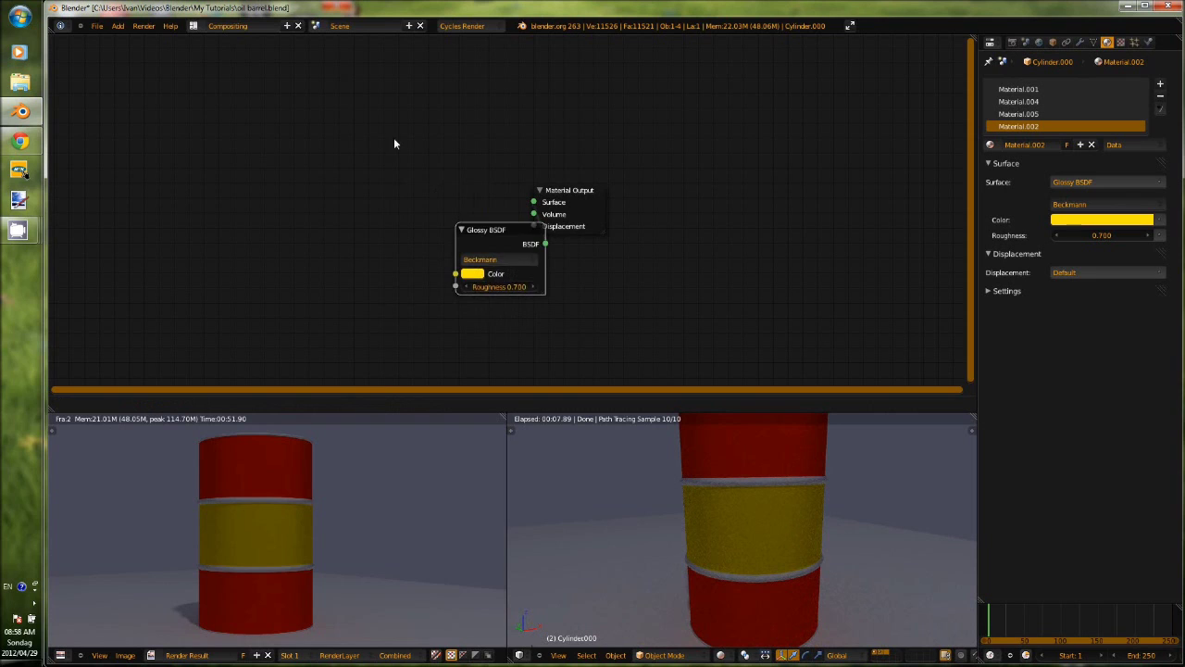
pyautogui.click(364, 113)
pyautogui.moveTo(606, 189); pyautogui.dragTo(815, 190)
pyautogui.moveTo(452, 178); pyautogui.dragTo(634, 168)
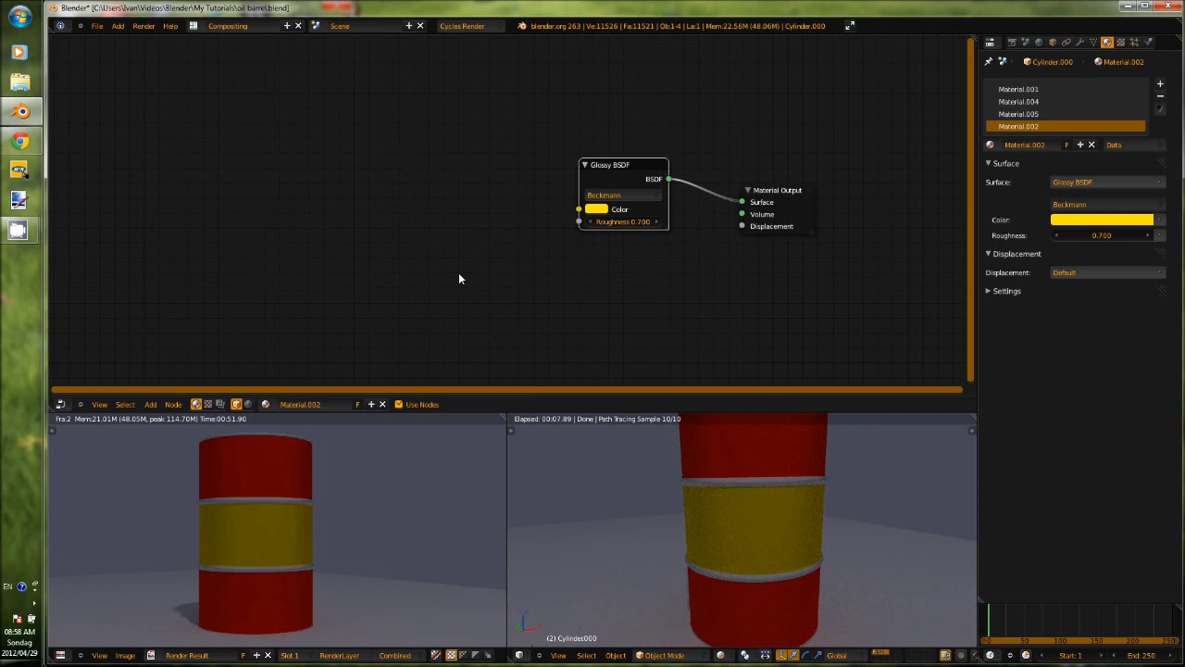
# Add an Image Texture node below and to the left of the Glossy BSDF node
pyautogui.hotkey('shift', 'a')
pyautogui.moveTo(451, 252)
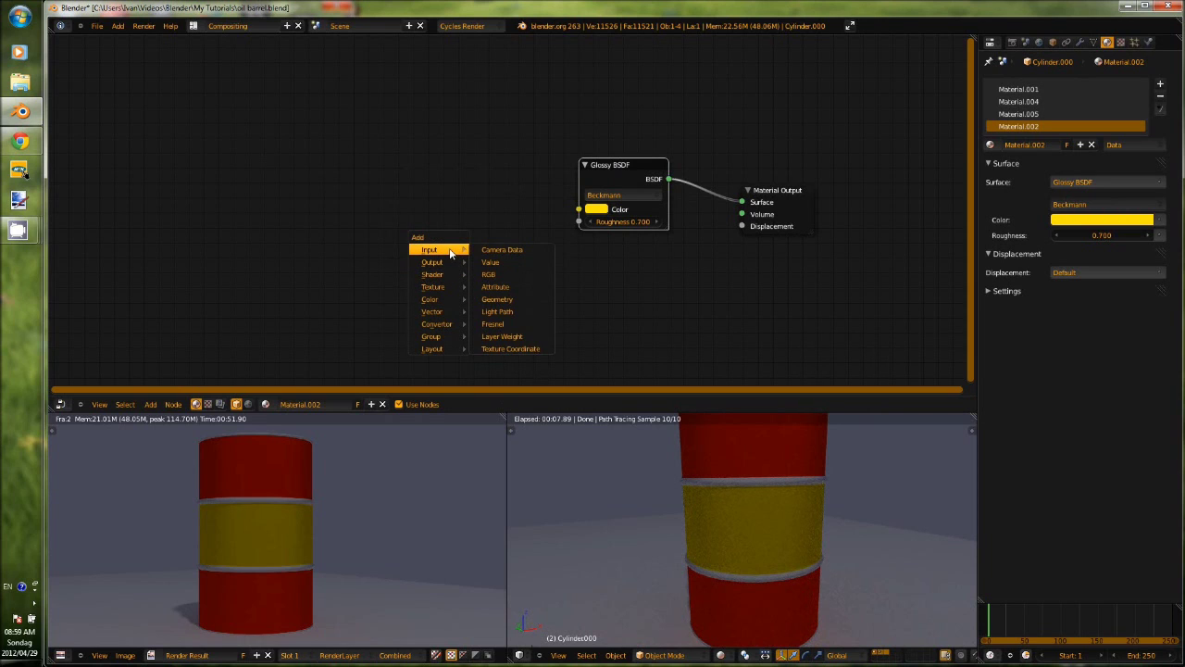
pyautogui.moveTo(435, 274)
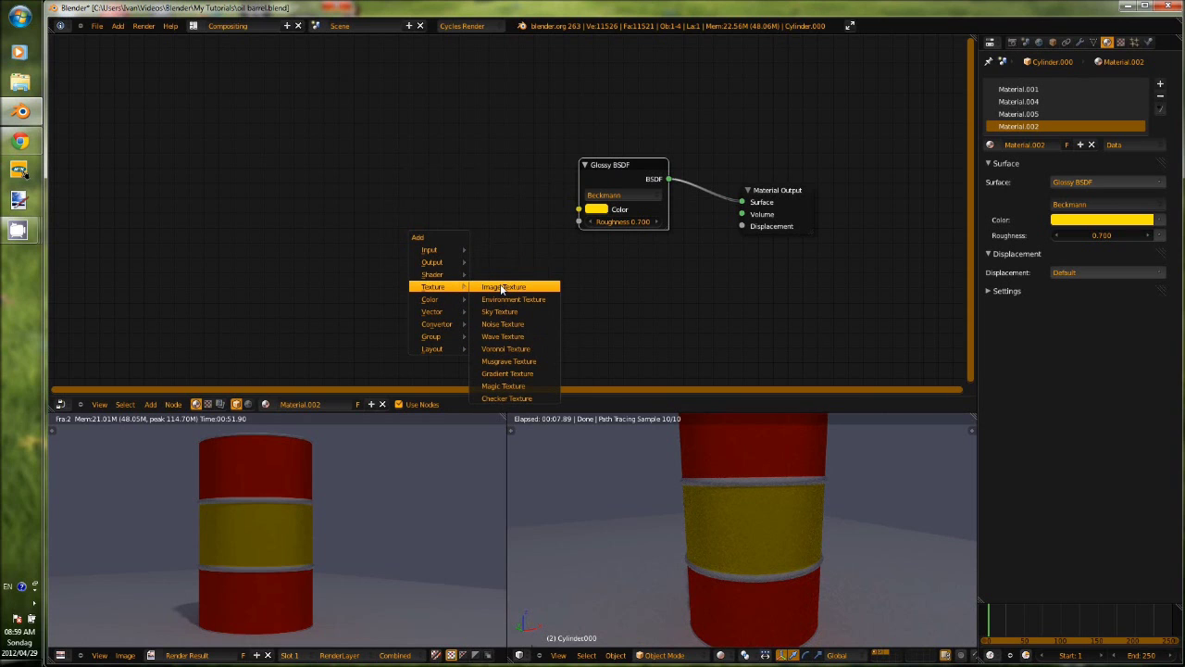
pyautogui.click(502, 288)
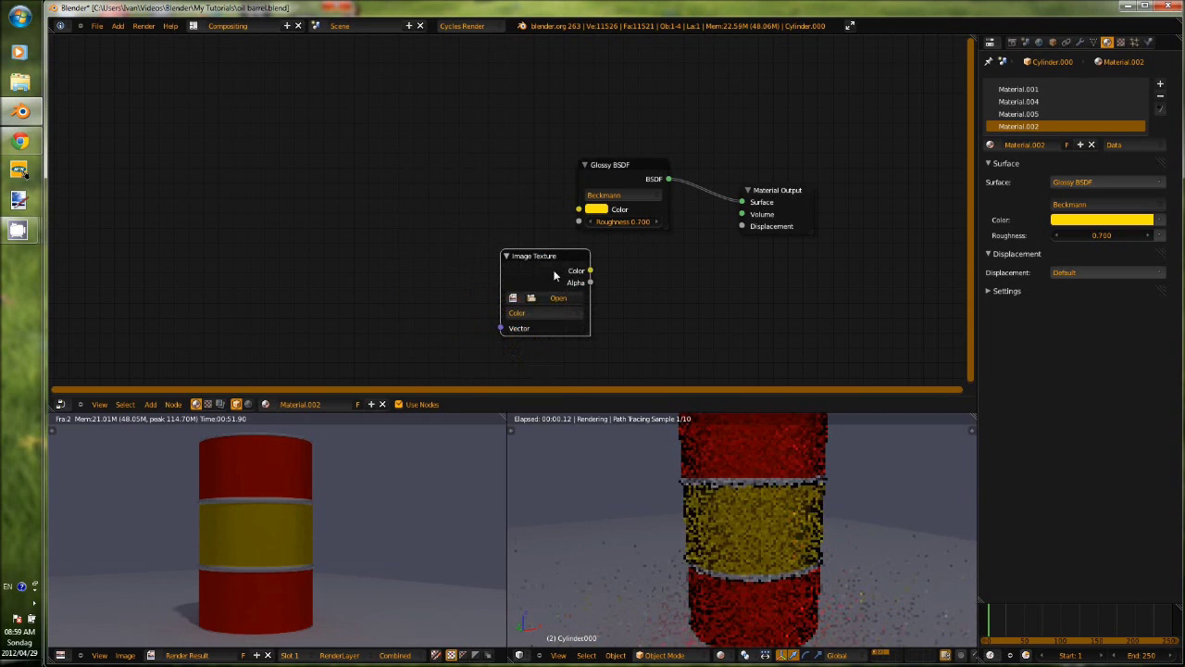
pyautogui.moveTo(554, 275); pyautogui.dragTo(474, 288)
# Duplicate the Glossy BSDF node below the original and connect the Image Texture's Color output to the copy's Color input
pyautogui.click(619, 174)
pyautogui.hotkey('shift', 'd')
pyautogui.click(623, 294)
pyautogui.moveTo(511, 283); pyautogui.dragTo(582, 329)
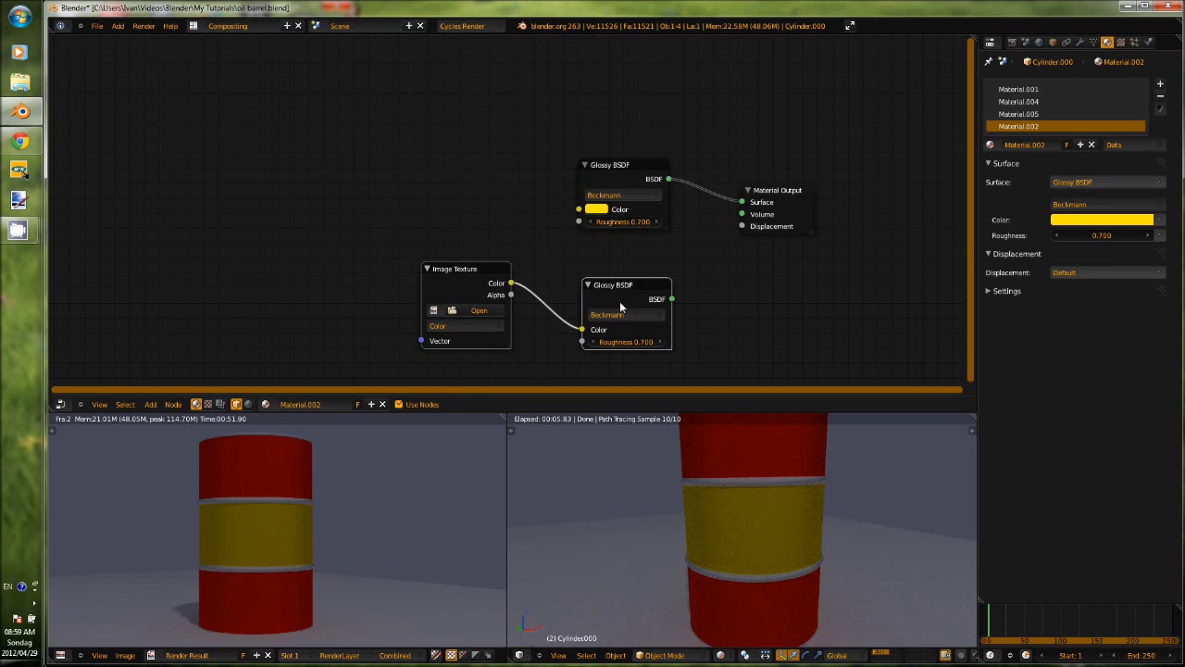
pyautogui.moveTo(620, 301); pyautogui.dragTo(610, 300)
# Add a Texture Coordinate node left of the Image Texture and connect its UV output to the Image Texture's Vector input
pyautogui.click(796, 191)
pyautogui.moveTo(796, 191); pyautogui.dragTo(878, 206)
pyautogui.moveTo(475, 267); pyautogui.dragTo(518, 218)
pyautogui.hotkey('shift', 'a')
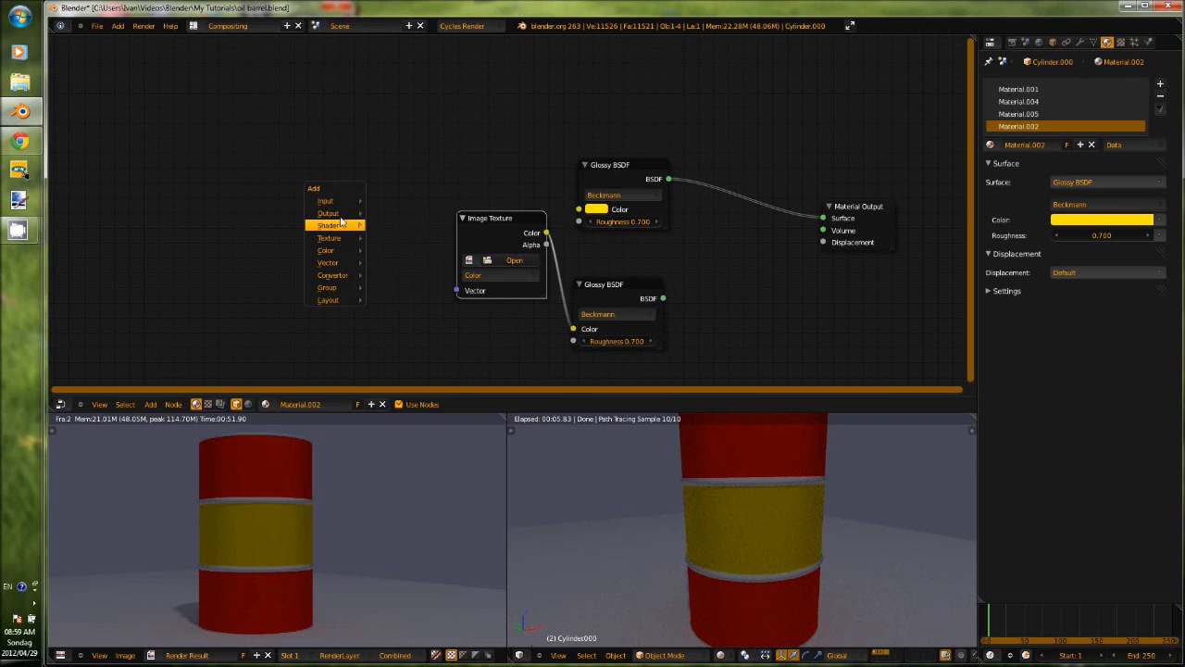
pyautogui.moveTo(343, 203)
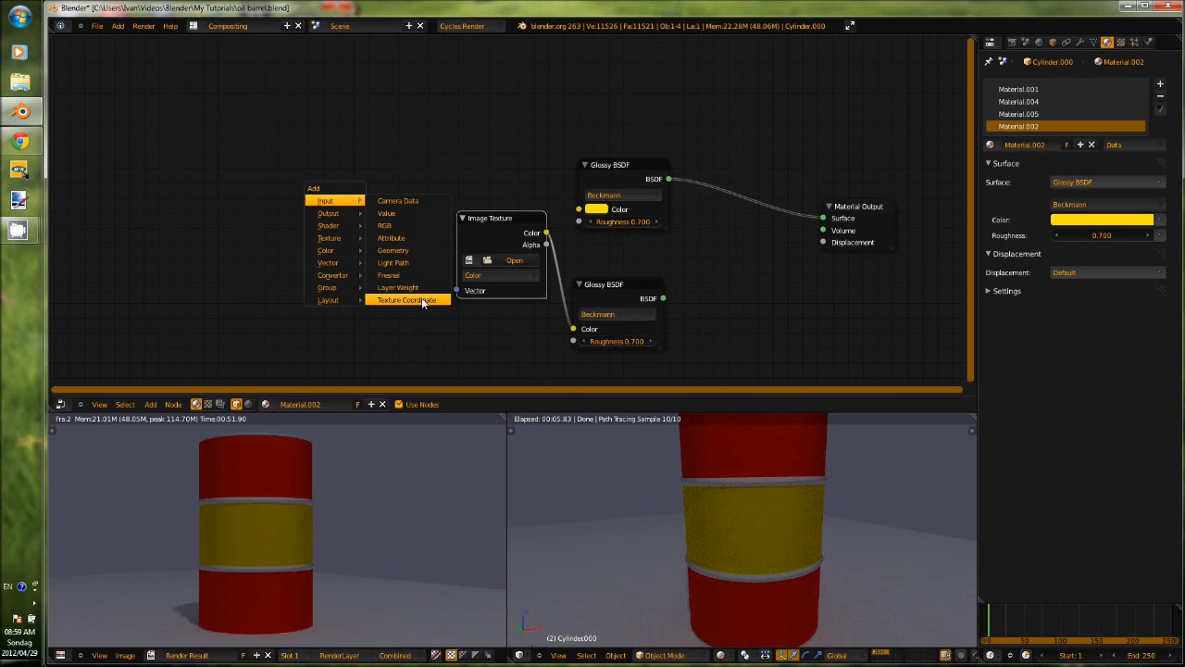
pyautogui.click(423, 303)
pyautogui.click(294, 210)
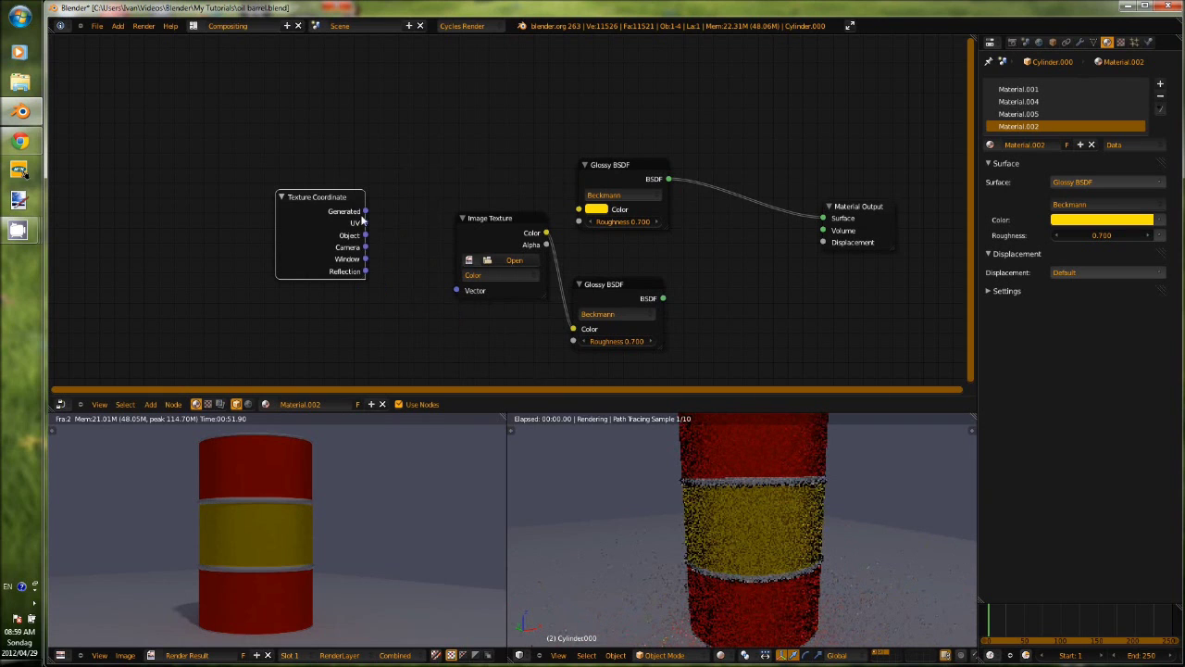
pyautogui.moveTo(367, 224); pyautogui.dragTo(456, 290)
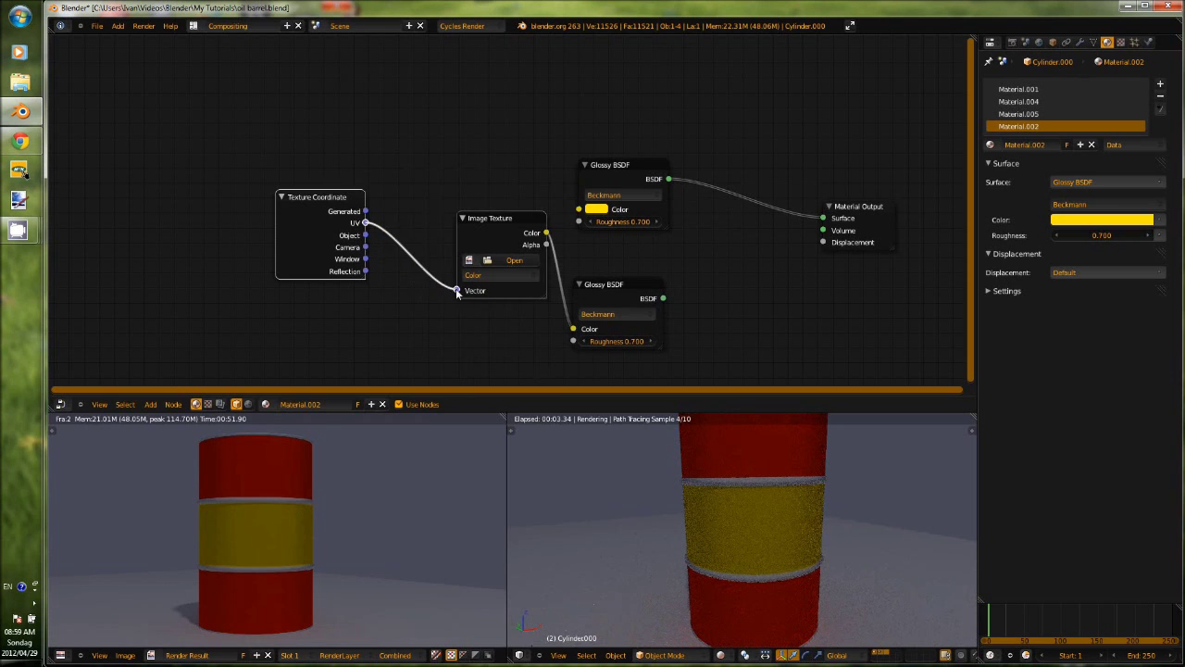
# Shift the Image Texture and both Glossy BSDF nodes left and add a Mix Shader node before the Material Output
pyautogui.moveTo(471, 231); pyautogui.dragTo(416, 234)
pyautogui.moveTo(596, 284); pyautogui.dragTo(561, 266)
pyautogui.moveTo(601, 175); pyautogui.dragTo(555, 168)
pyautogui.hotkey('shift', 'a')
pyautogui.moveTo(553, 183)
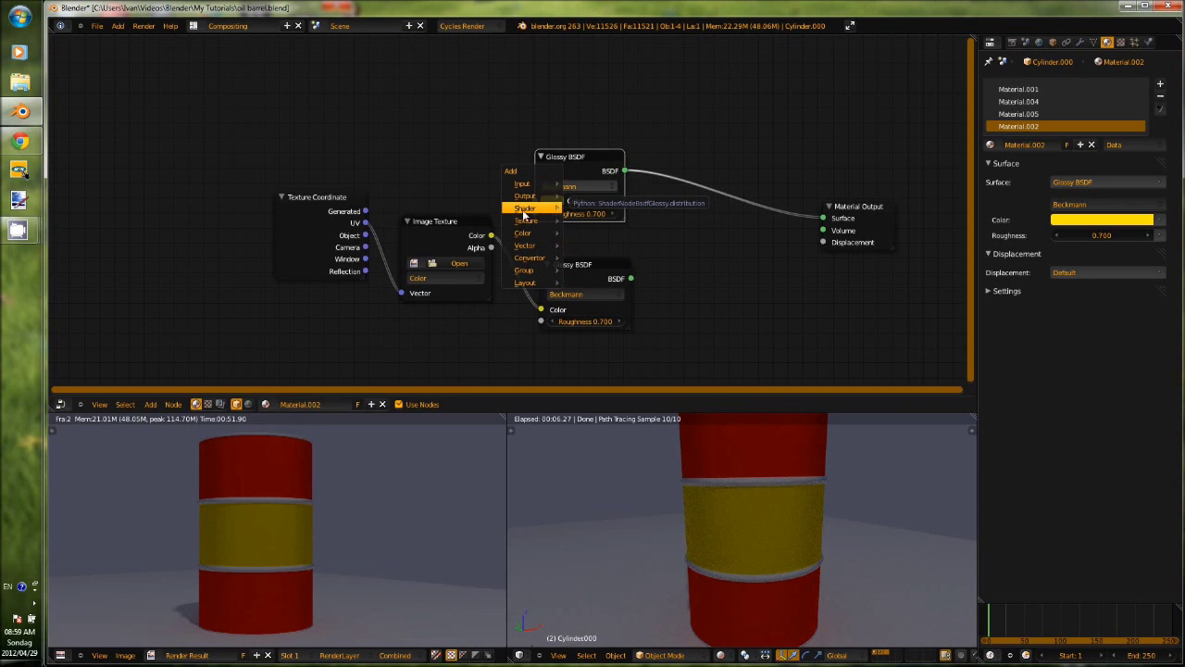
pyautogui.moveTo(547, 209)
pyautogui.click(591, 320)
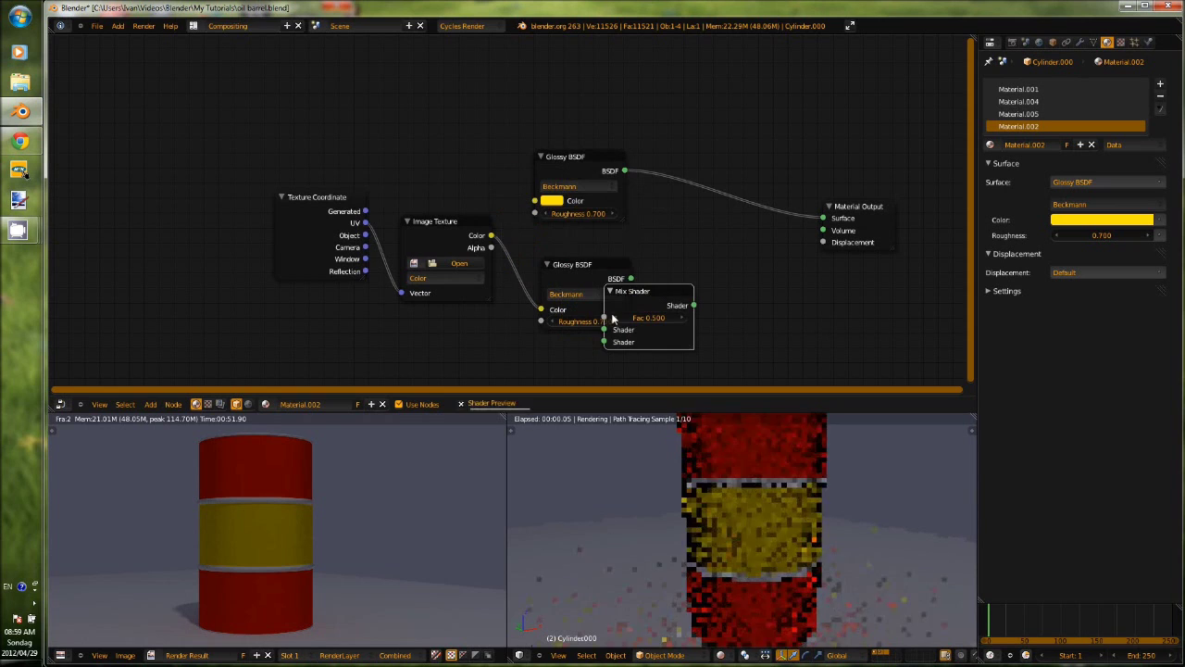
pyautogui.click(736, 243)
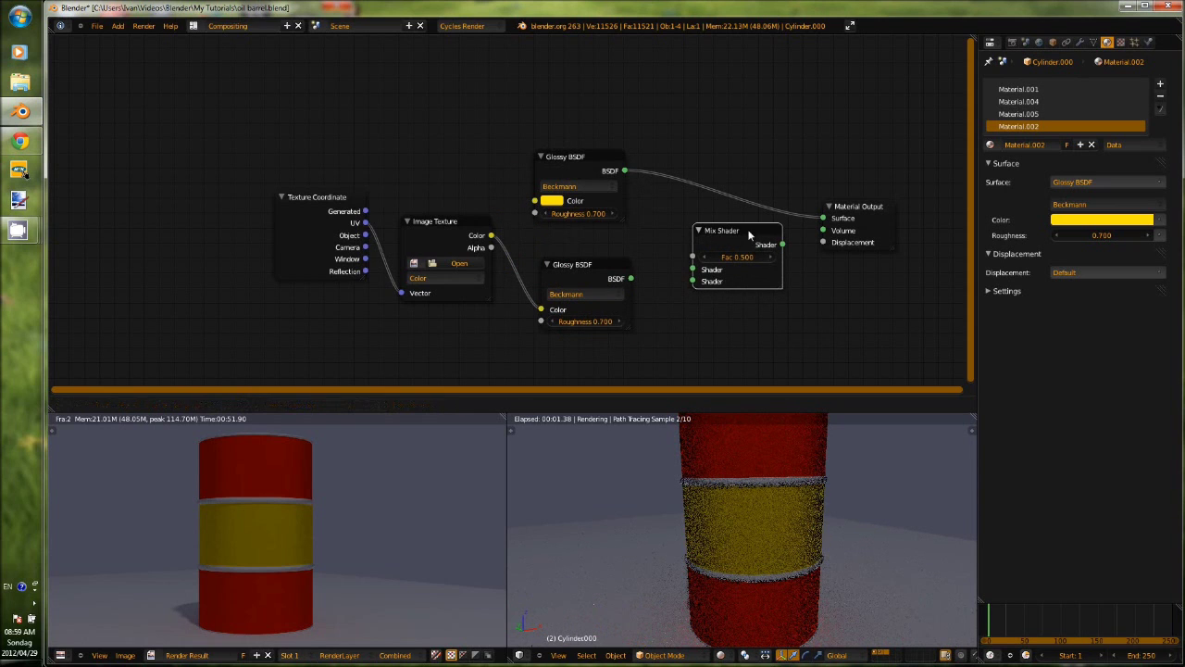
# Feed the yellow Glossy BSDF and the textured Glossy BSDF into the Mix Shader, and connect its output to the Material Output's Surface
pyautogui.moveTo(558, 267); pyautogui.dragTo(565, 307)
pyautogui.moveTo(449, 240); pyautogui.dragTo(467, 247)
pyautogui.moveTo(574, 172); pyautogui.dragTo(572, 160)
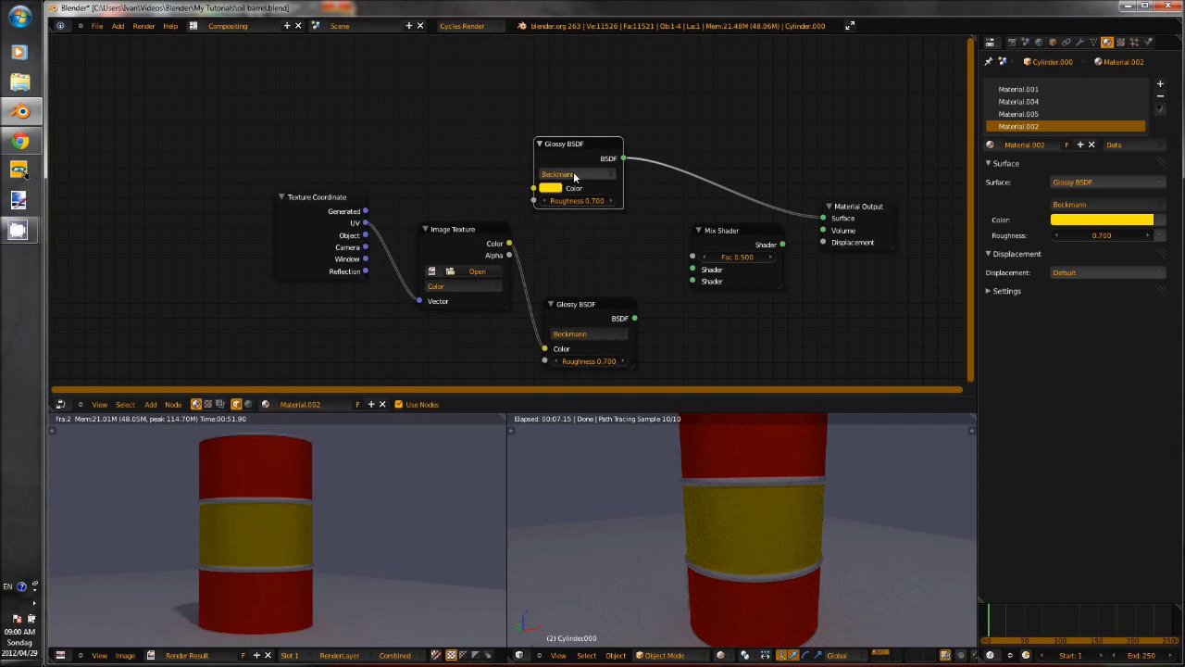
pyautogui.click(639, 319)
pyautogui.moveTo(639, 319); pyautogui.dragTo(691, 282)
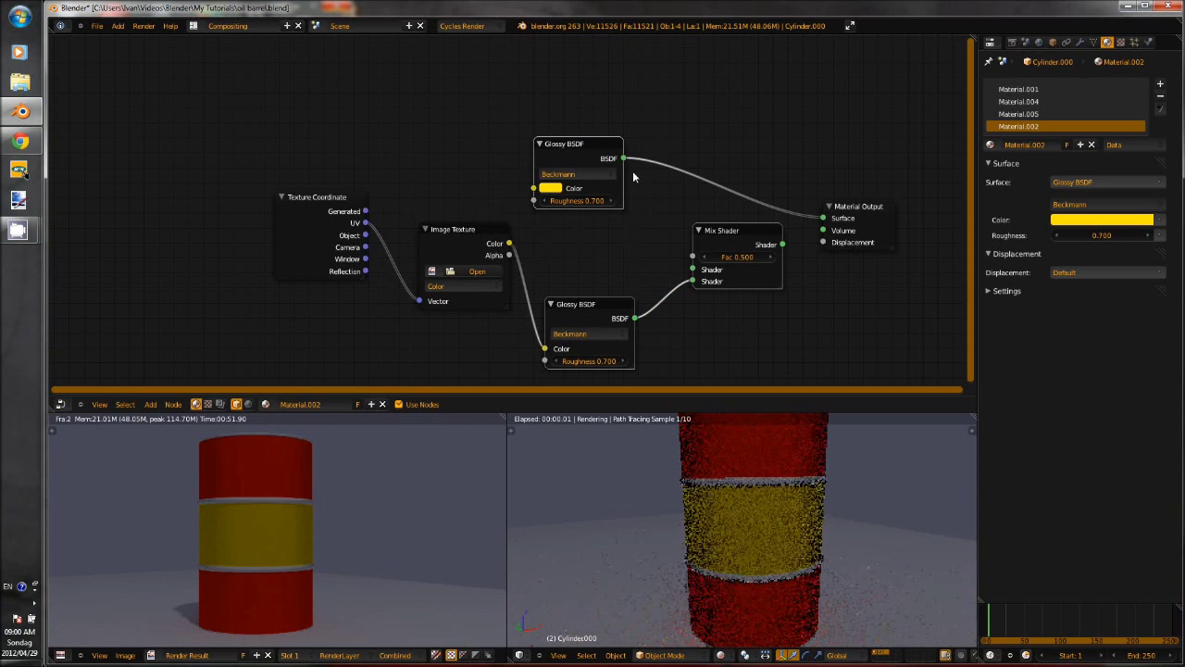
pyautogui.moveTo(625, 159); pyautogui.dragTo(693, 278)
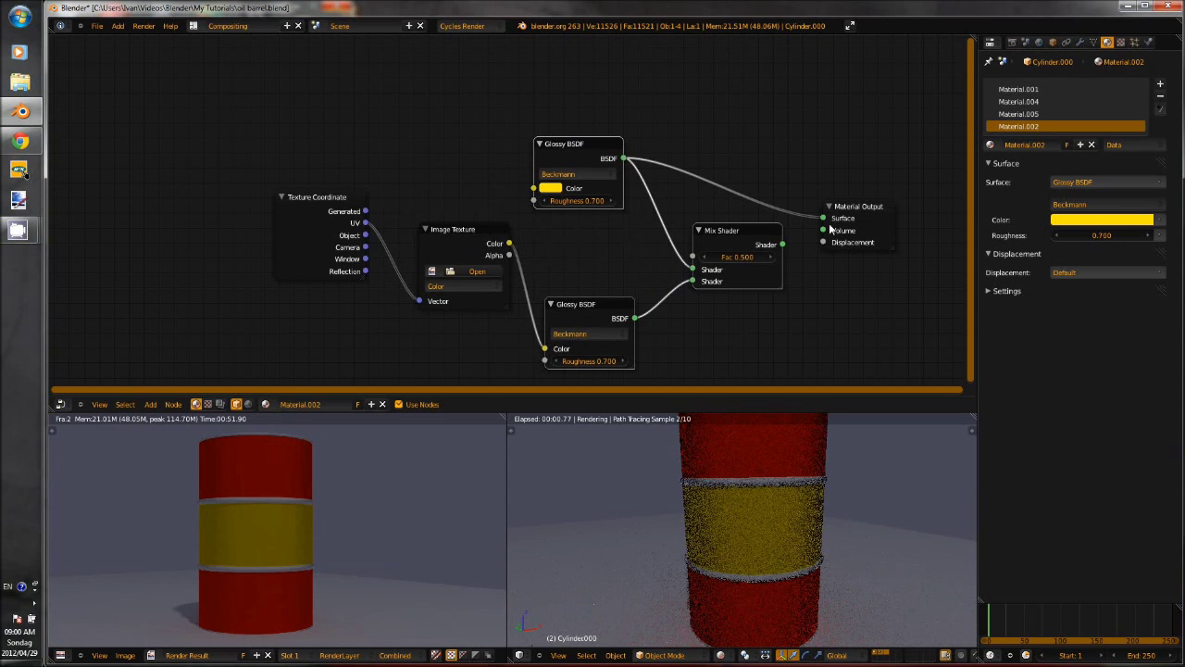
pyautogui.moveTo(824, 218); pyautogui.dragTo(761, 194)
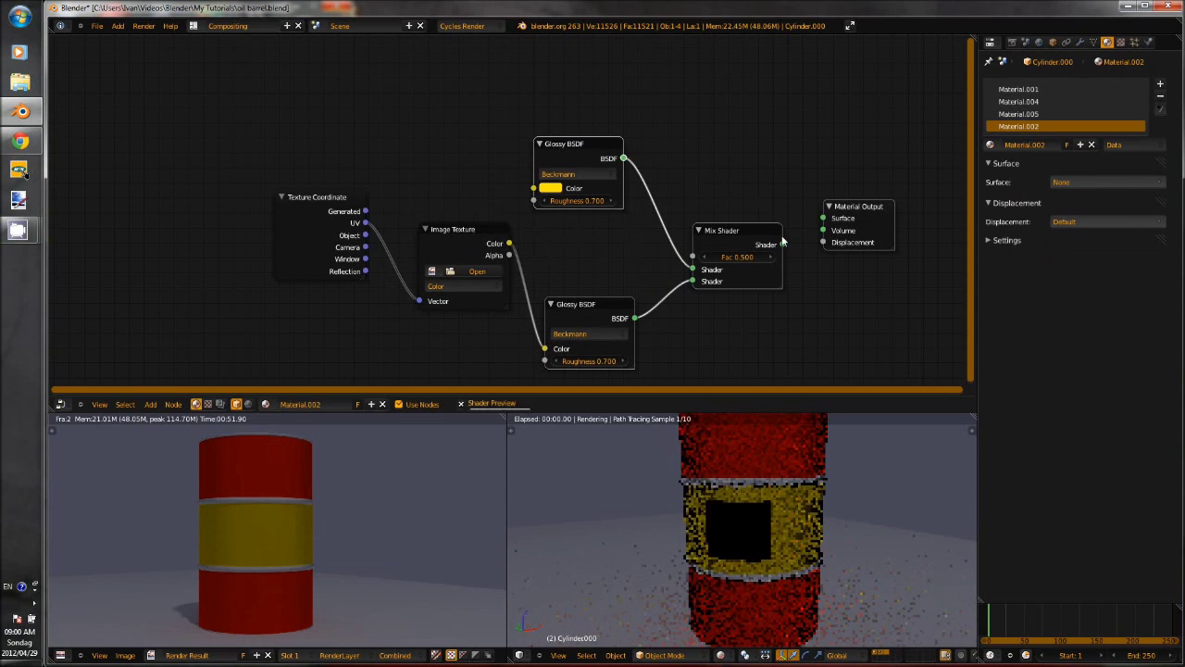
pyautogui.moveTo(783, 244); pyautogui.dragTo(825, 221)
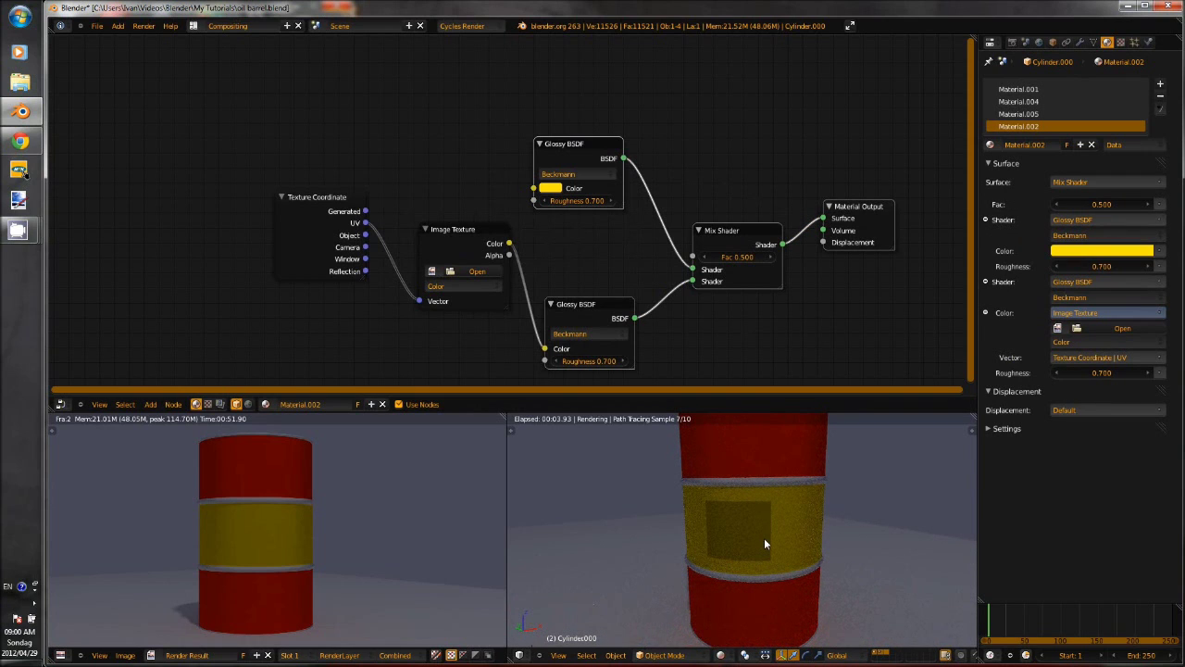
# Load the Shell logo PNG into the Image Texture node, and set the Mix Shader's Fac to 1.000 before linking the image's Alpha to it
pyautogui.click(430, 271)
pyautogui.click(476, 325)
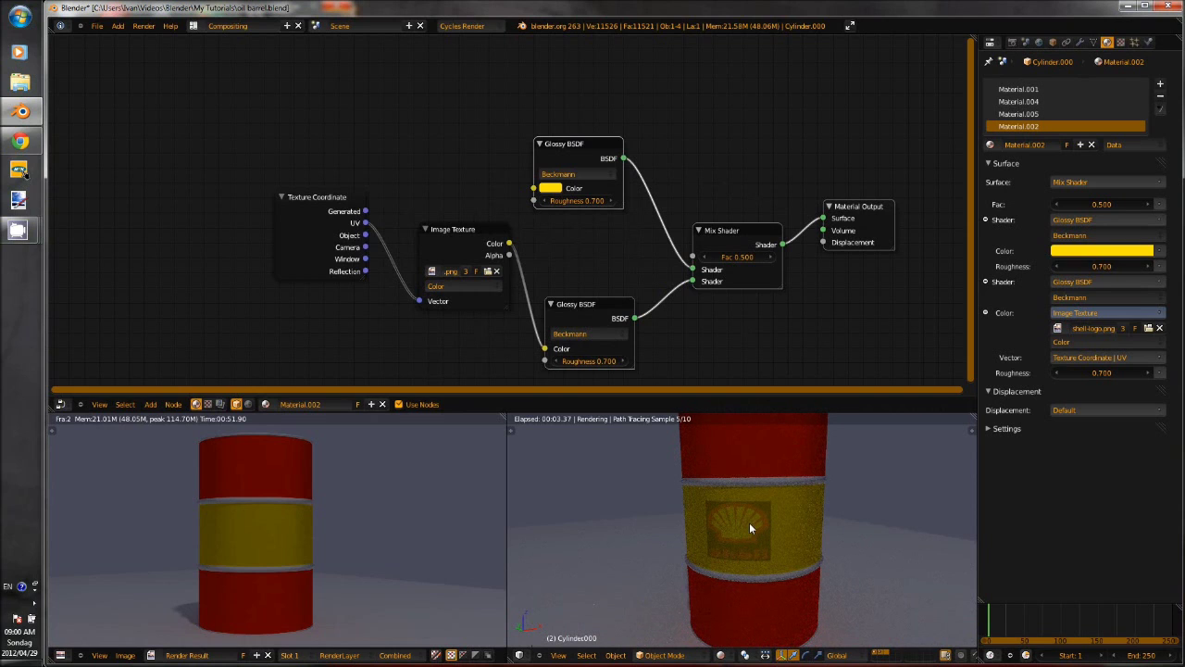
pyautogui.moveTo(738, 258); pyautogui.dragTo(784, 264)
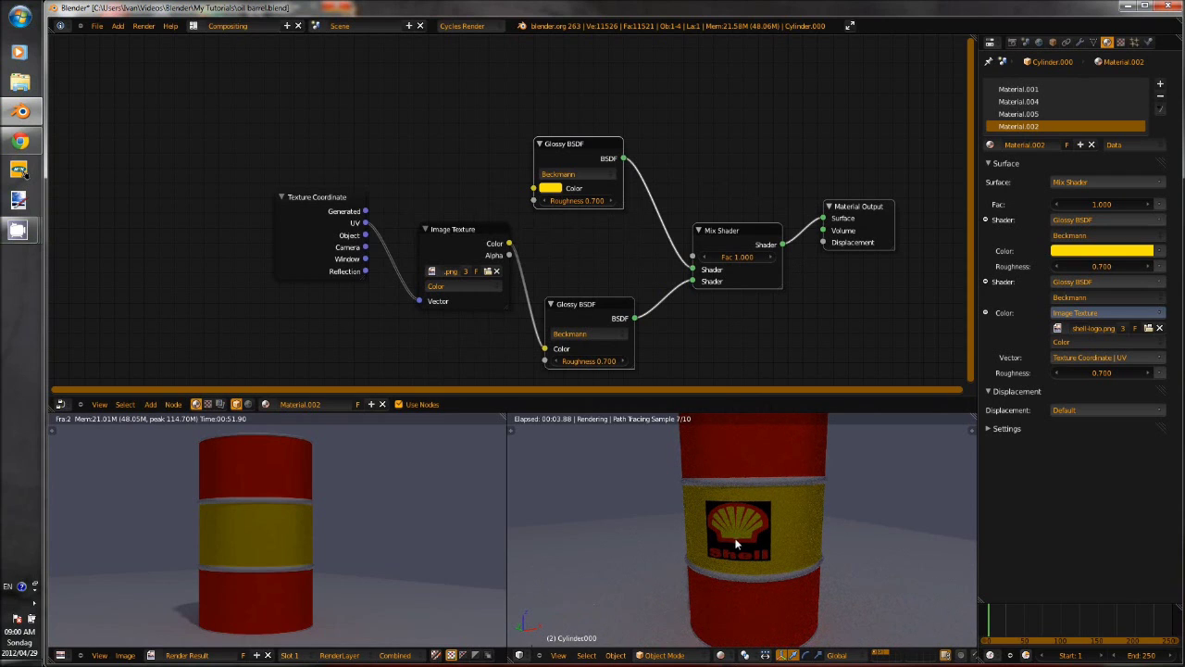
pyautogui.moveTo(509, 255); pyautogui.dragTo(700, 261)
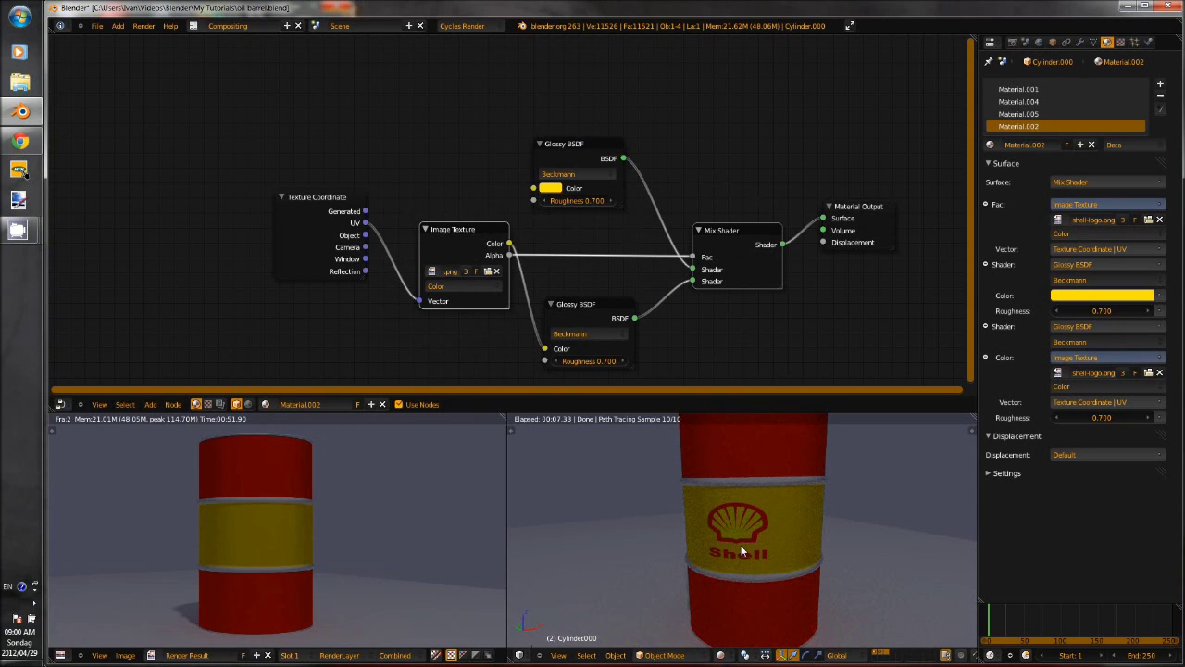
# Return to the UV Editing layout and scale the logo faces' UVs by about 1.2 along X in Edit Mode
pyautogui.hotkey('ctrl', 'Left')
pyautogui.hotkey('ctrl', 'Left')
pyautogui.hotkey('ctrl', 'Left')
pyautogui.hotkey('ctrl', 'Left')
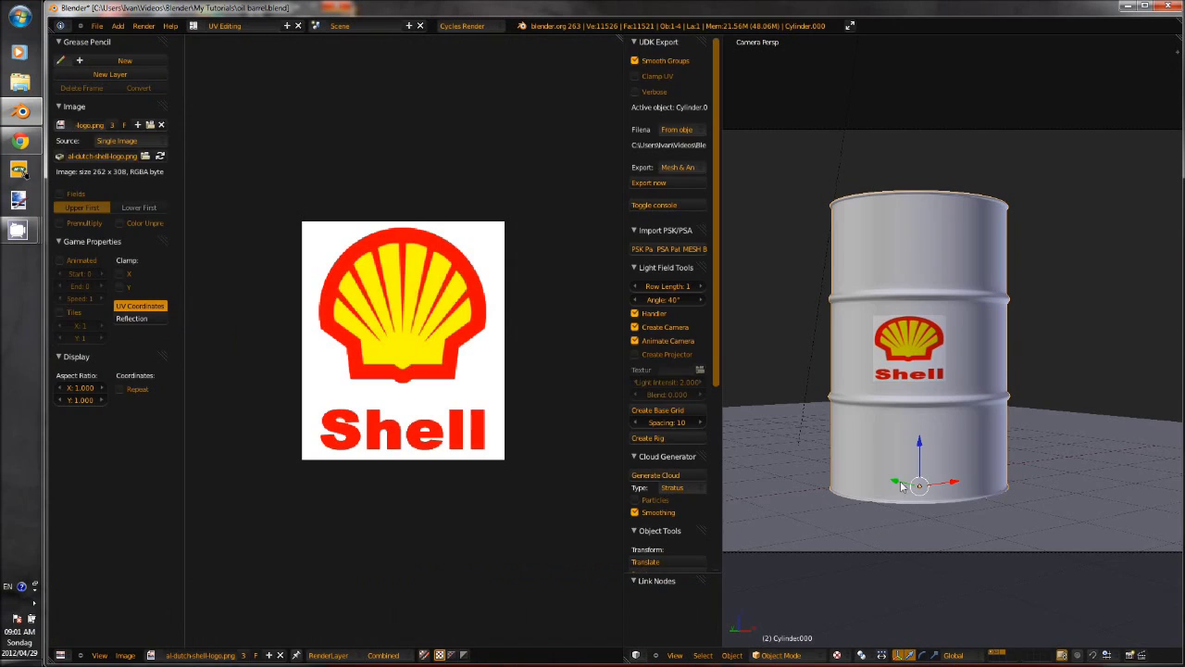
pyautogui.press('Tab')
pyautogui.press('s')
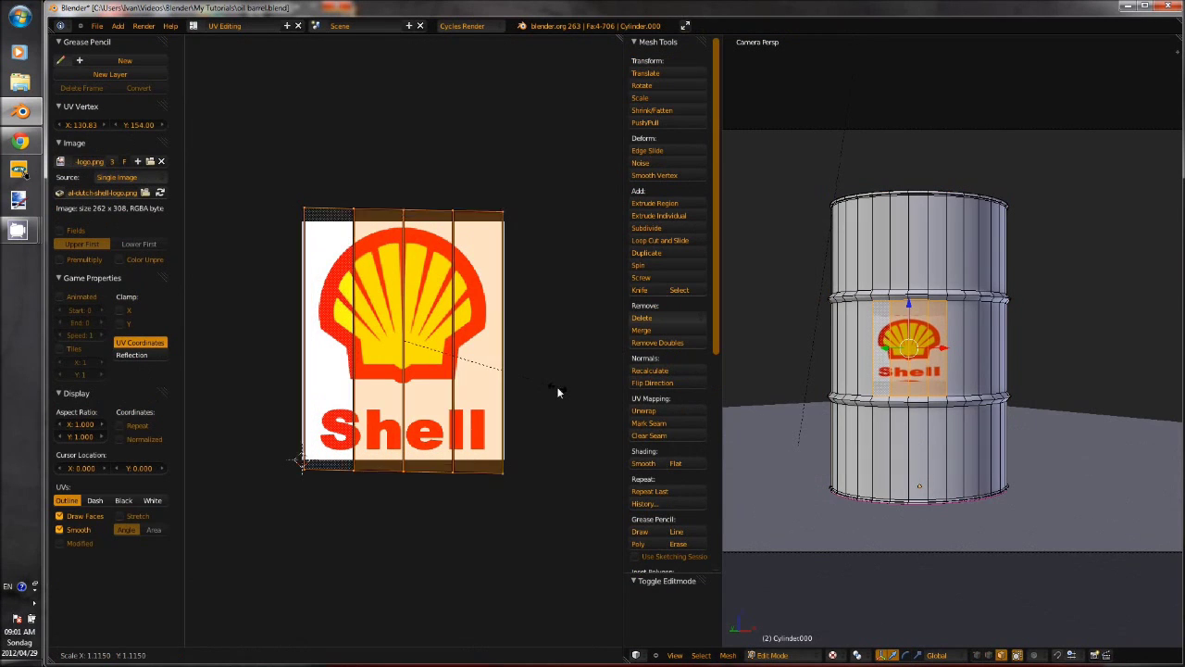
pyautogui.press('x')
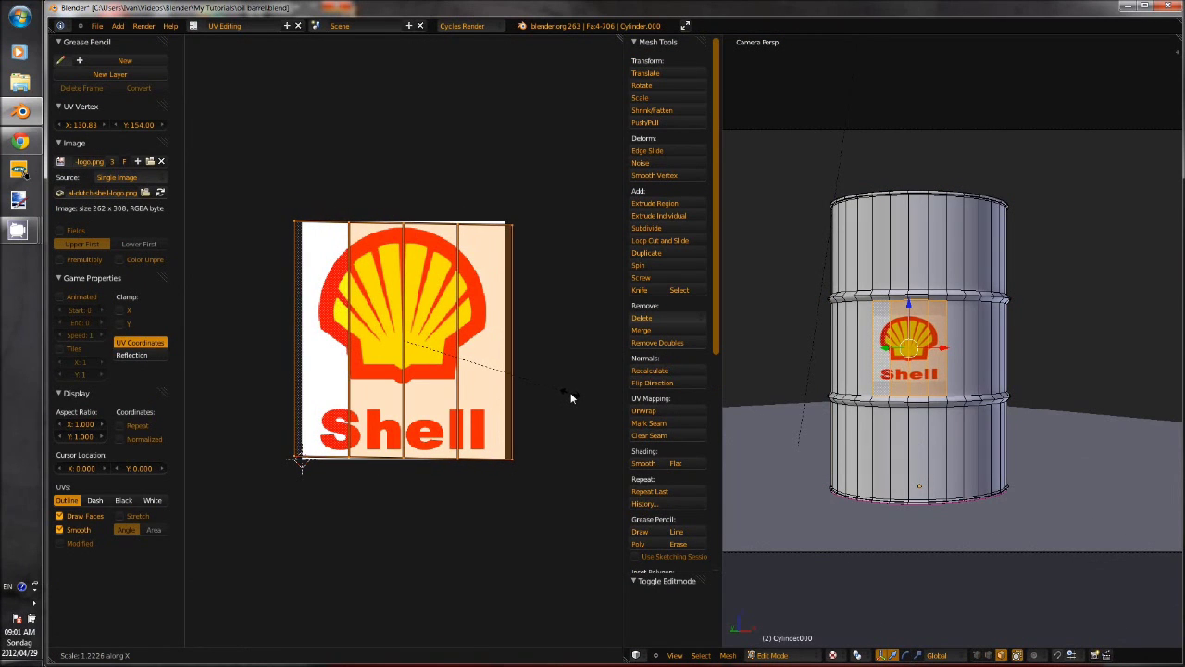
pyautogui.click(568, 395)
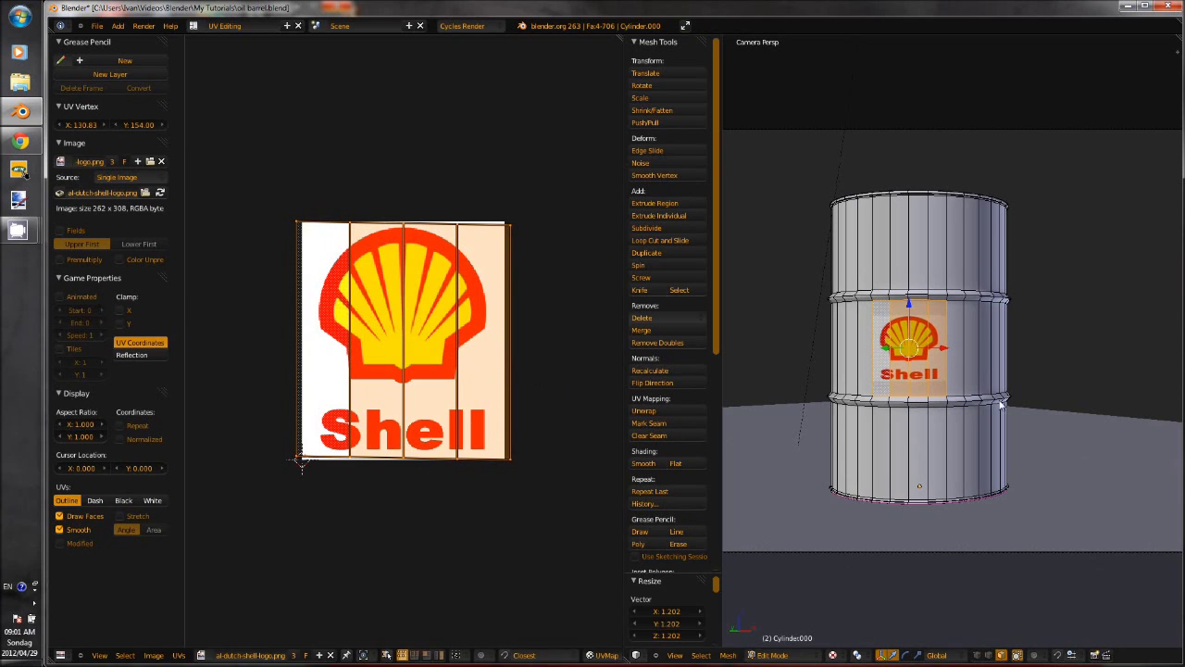
# Return the barrel to Object Mode and show it with Rendered viewport shading in the Default layout
pyautogui.press('Tab')
pyautogui.hotkey('ctrl', 'Up')
pyautogui.hotkey('ctrl', 'Right')
pyautogui.hotkey('ctrl', 'Right')
pyautogui.hotkey('ctrl', 'Right')
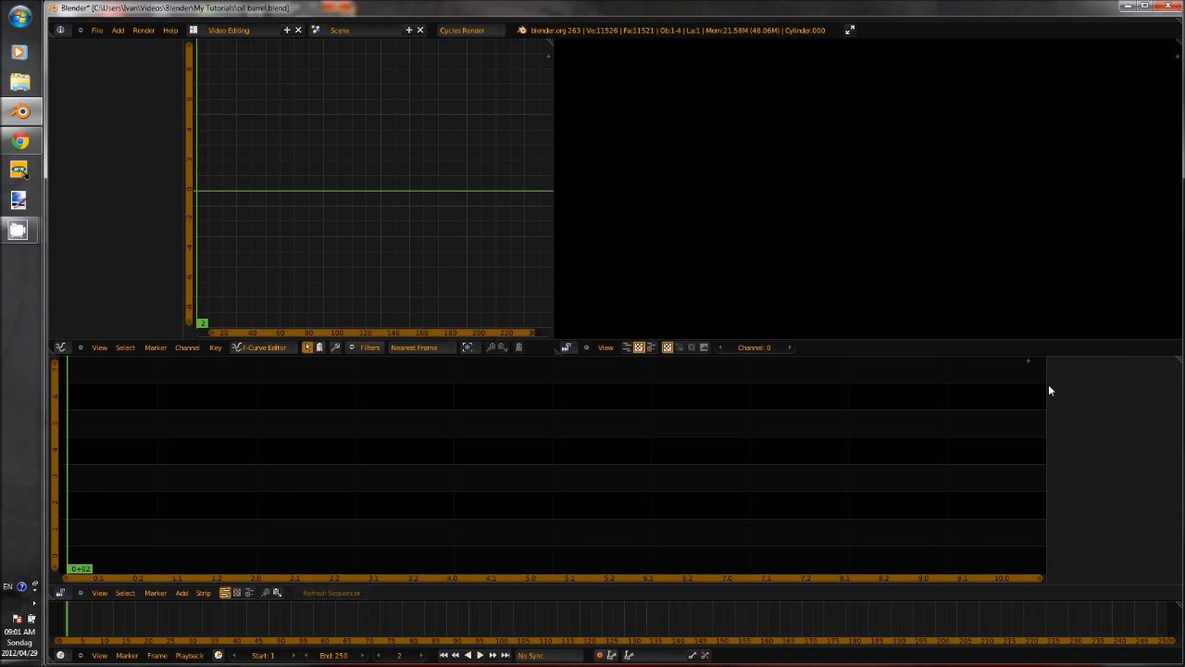
pyautogui.hotkey('ctrl', 'Right')
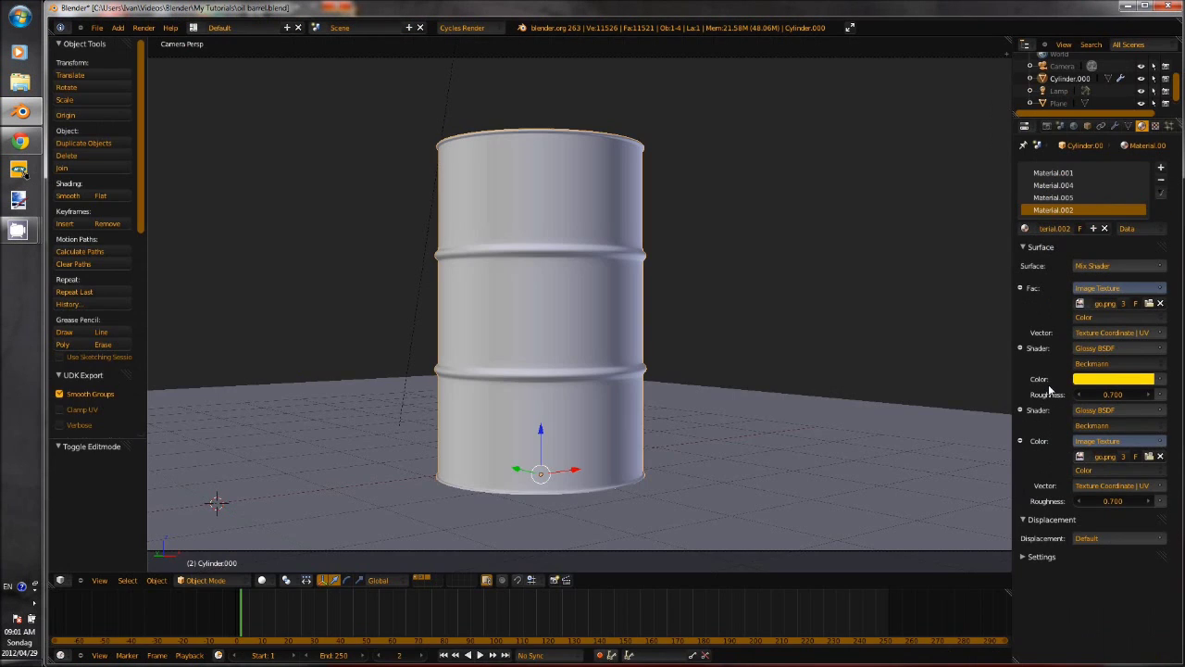
pyautogui.click(263, 580)
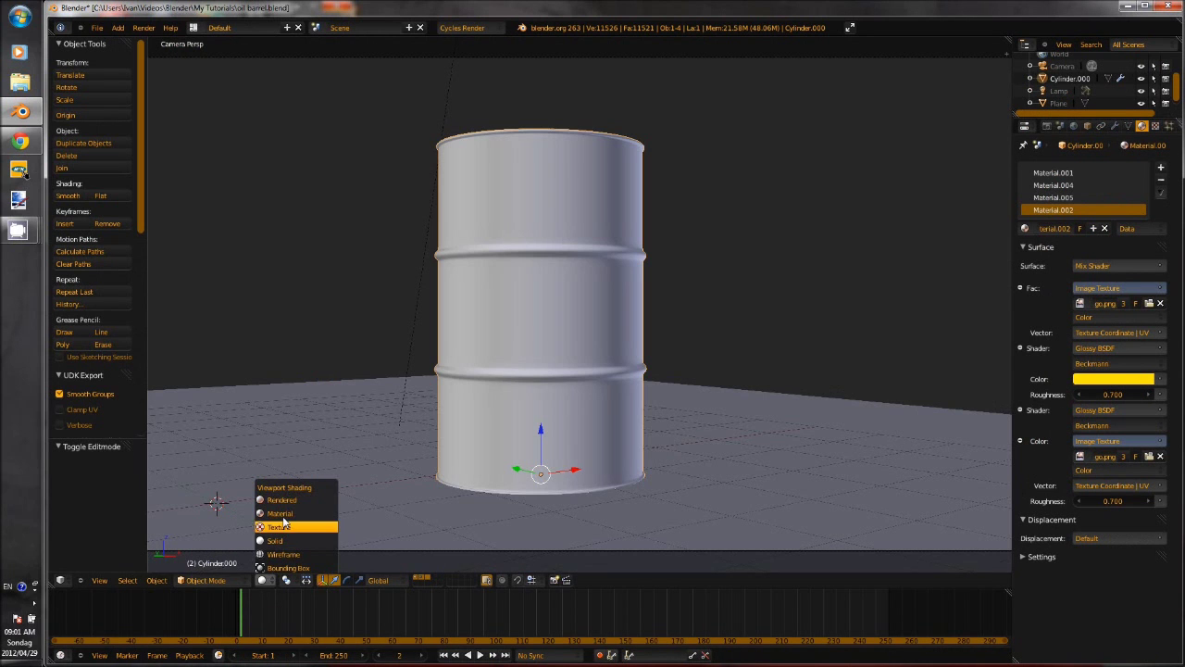
pyautogui.click(289, 494)
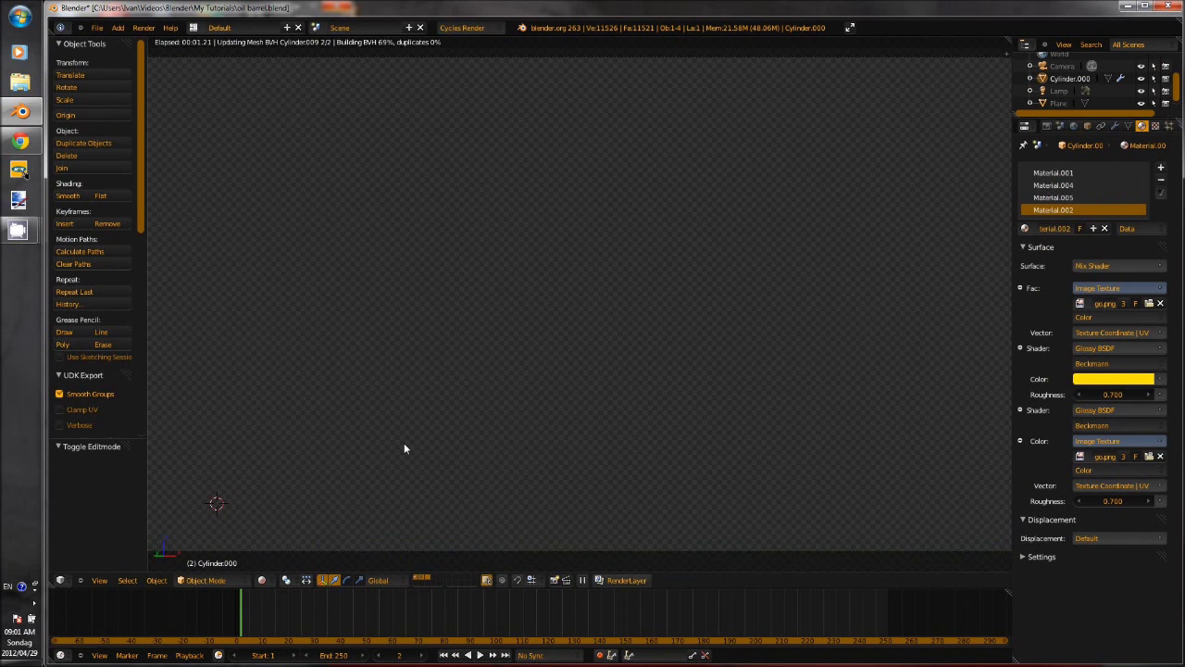